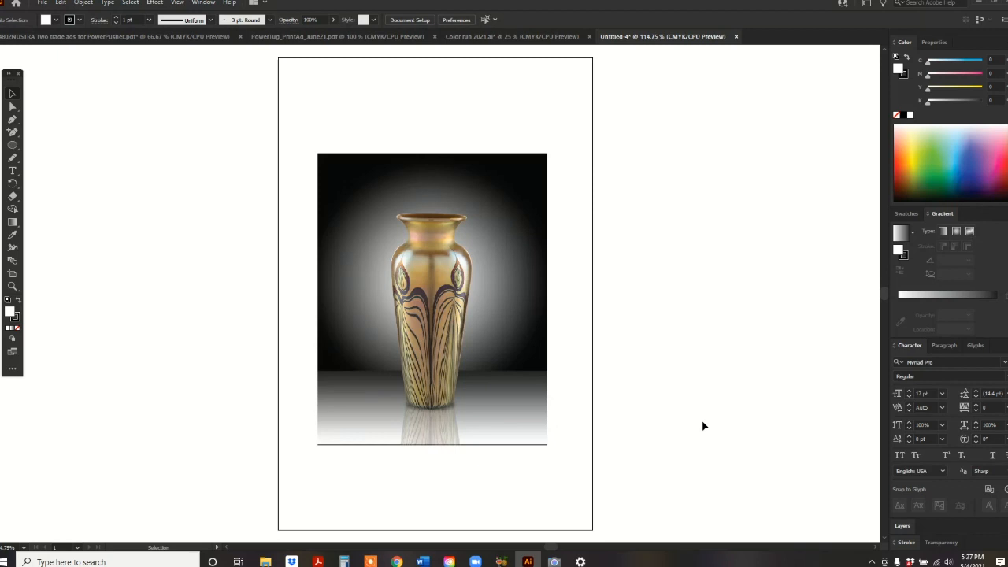
Delete the existing vase image from the artboard.
left_click(13, 286)
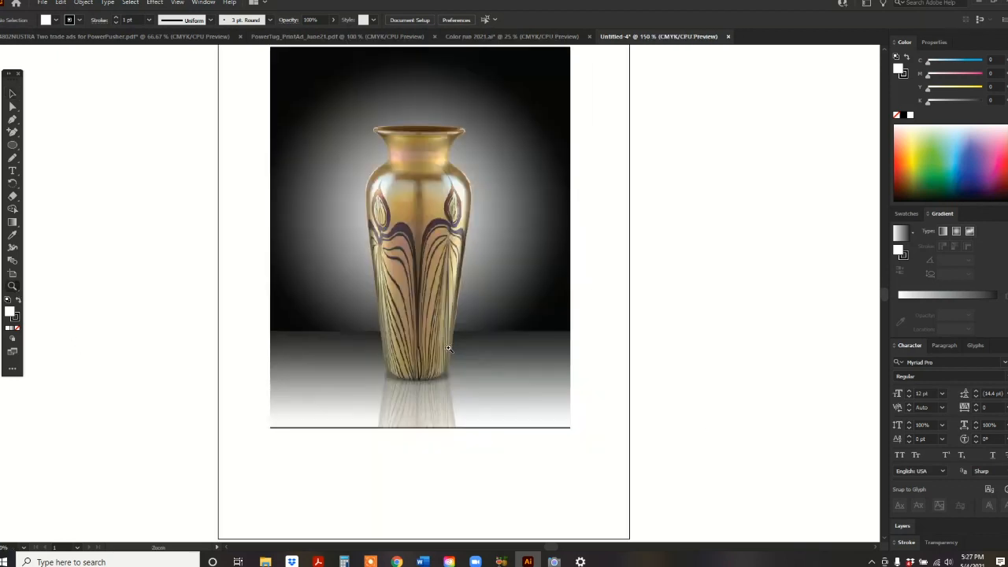
left_click(456, 346)
scroll(437, 313, "up", 2)
left_click(13, 93)
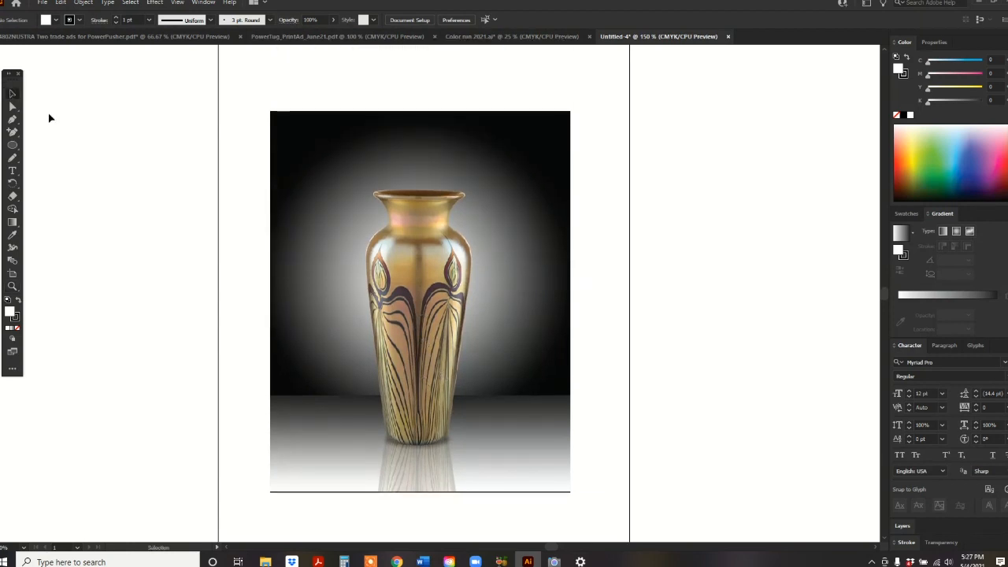
left_click(355, 270)
key("Delete")
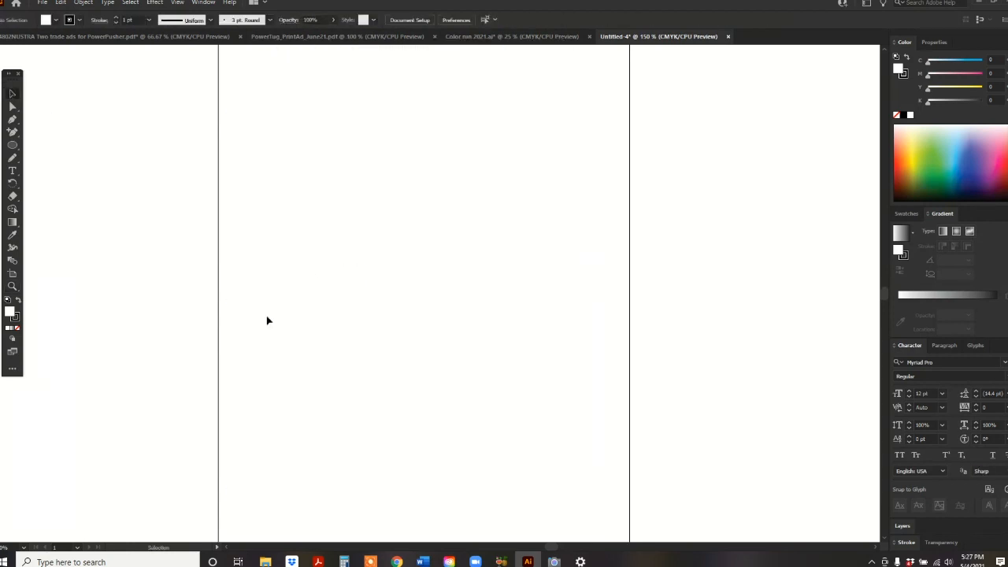
Place the Peacock-Vase image from the Desktop as a linked file, about 3.8 in wide, across the upper part of the artboard.
left_click(43, 3)
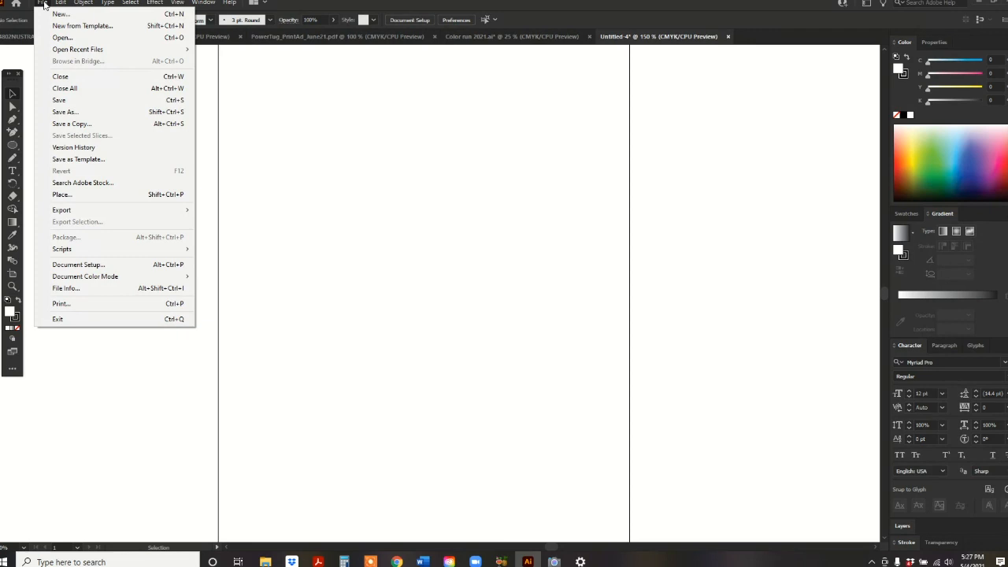
left_click(61, 194)
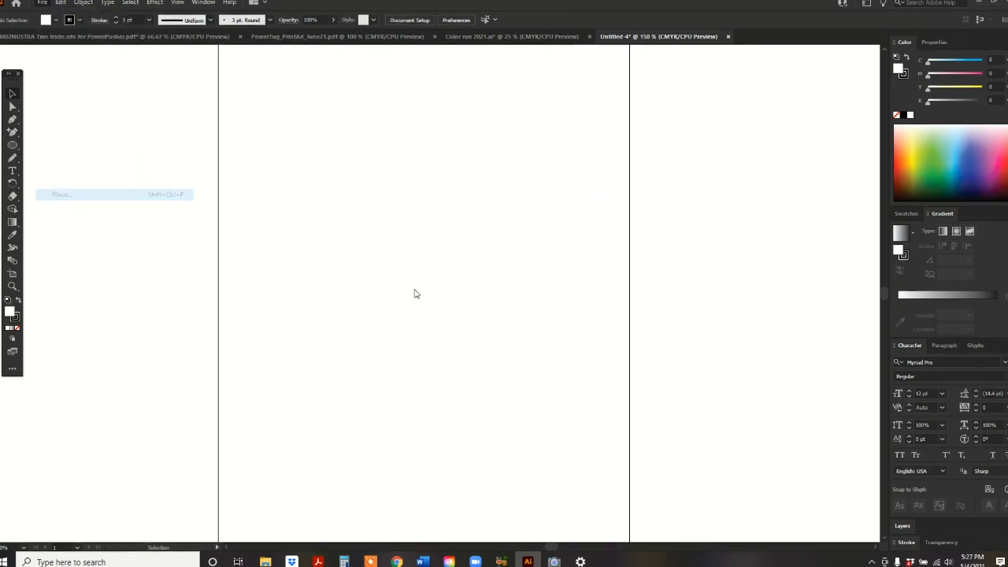
left_click(286, 201)
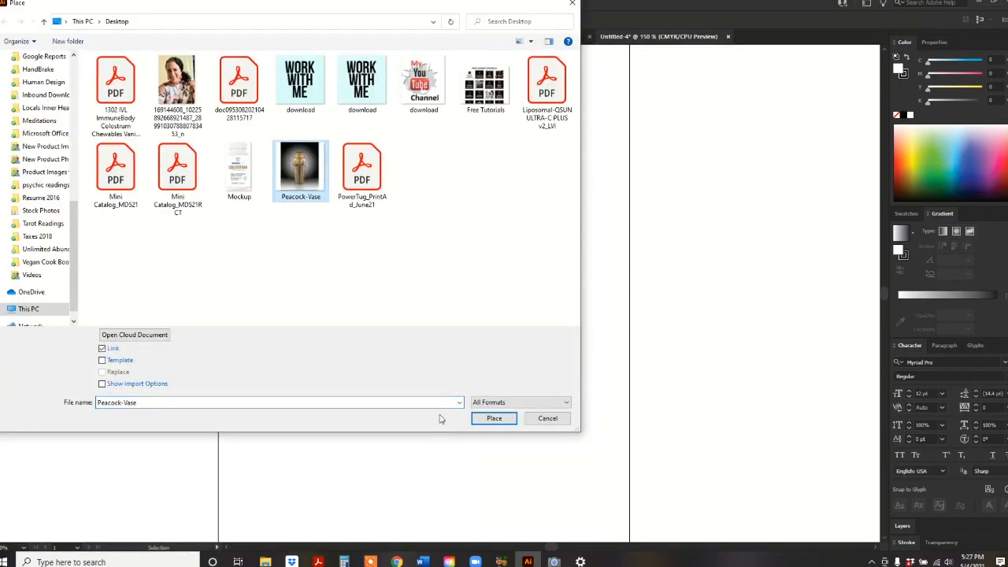
left_click(492, 418)
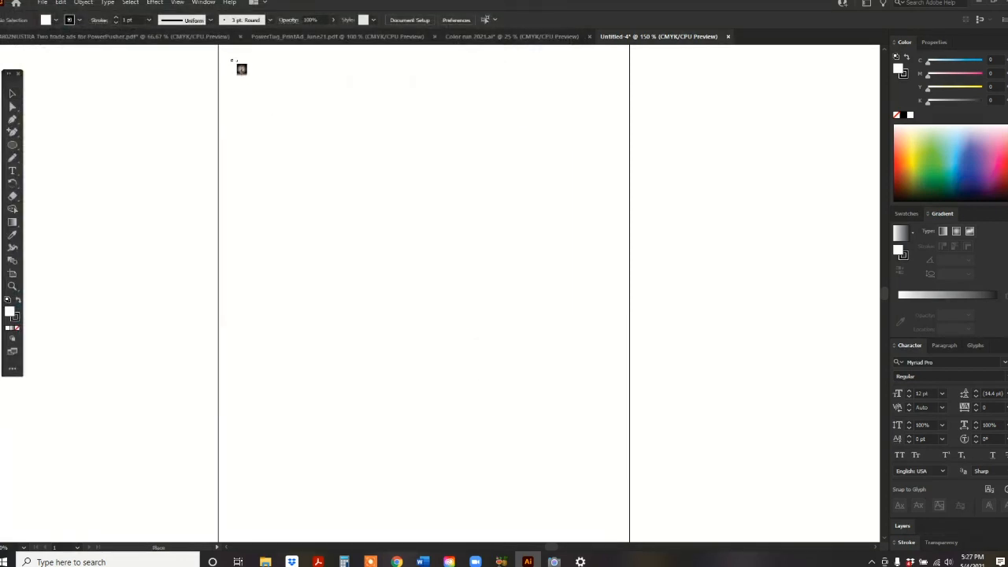
left_click_drag(229, 54, 631, 512)
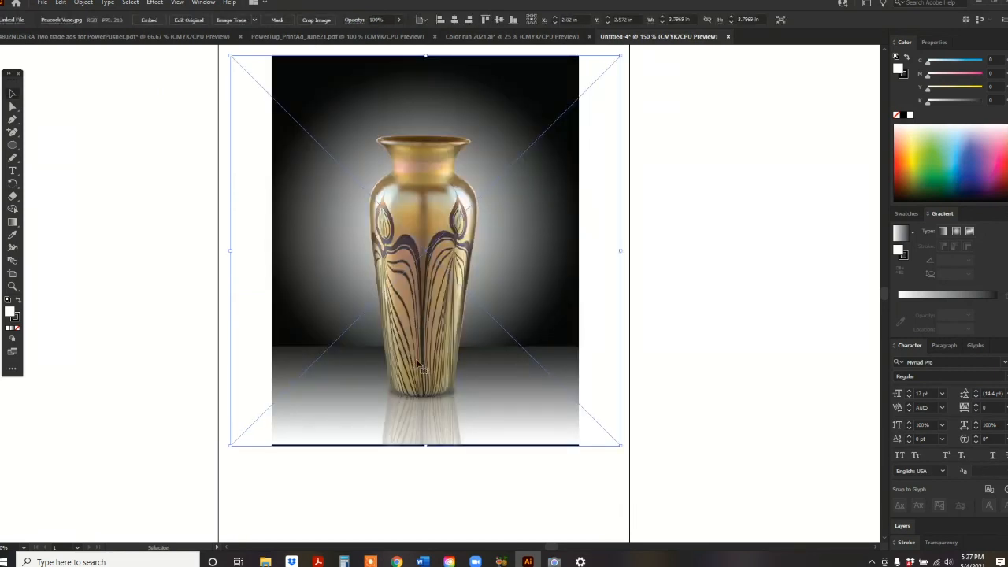
Trace the vase's right side with the Pen tool, from the rim's top centre around the neck and shoulder down to the base corner.
left_click(13, 286)
left_click(489, 306)
scroll(157, 272, "up", 3)
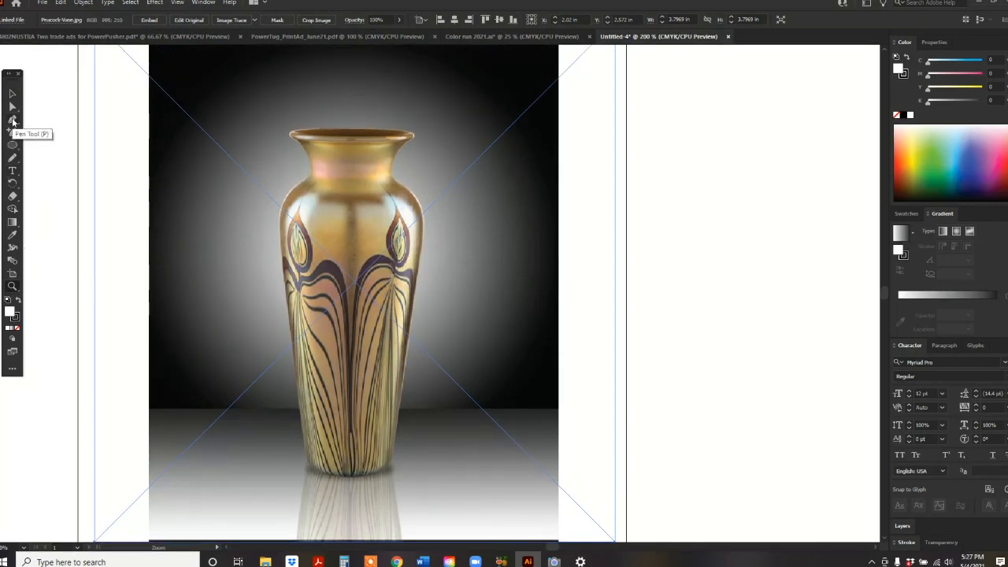
left_click(13, 120)
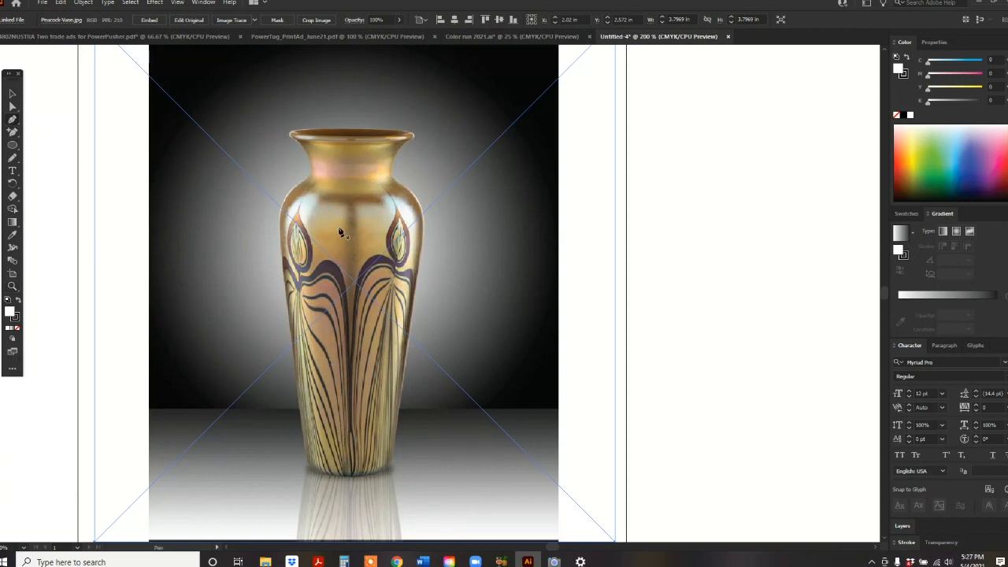
left_click(349, 130)
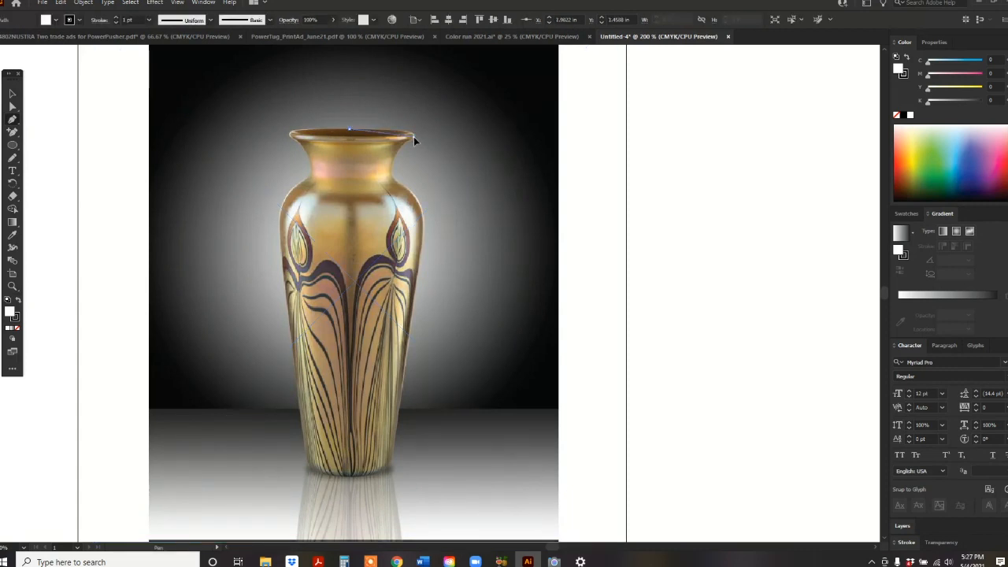
left_click_drag(414, 132, 397, 184)
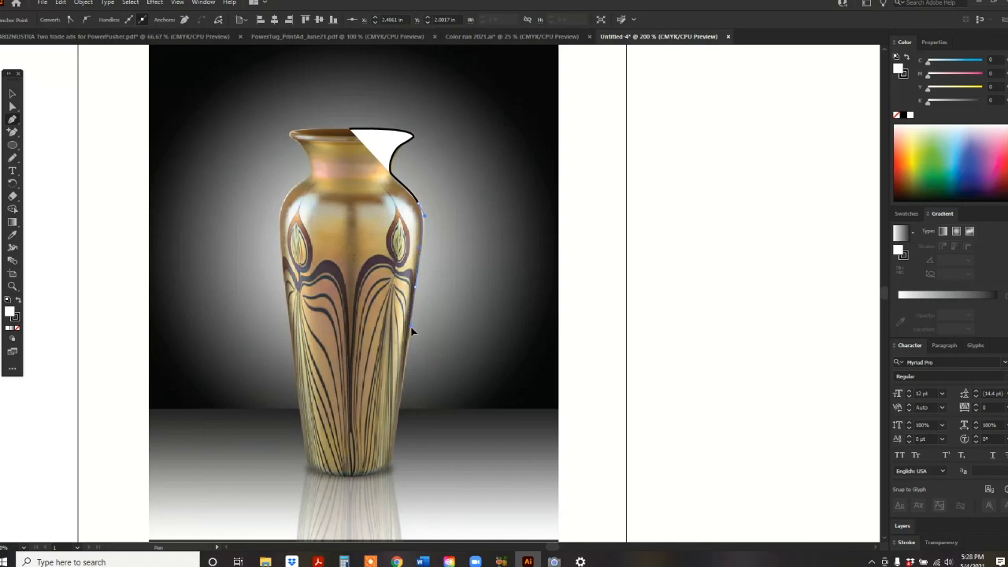
left_click(415, 285)
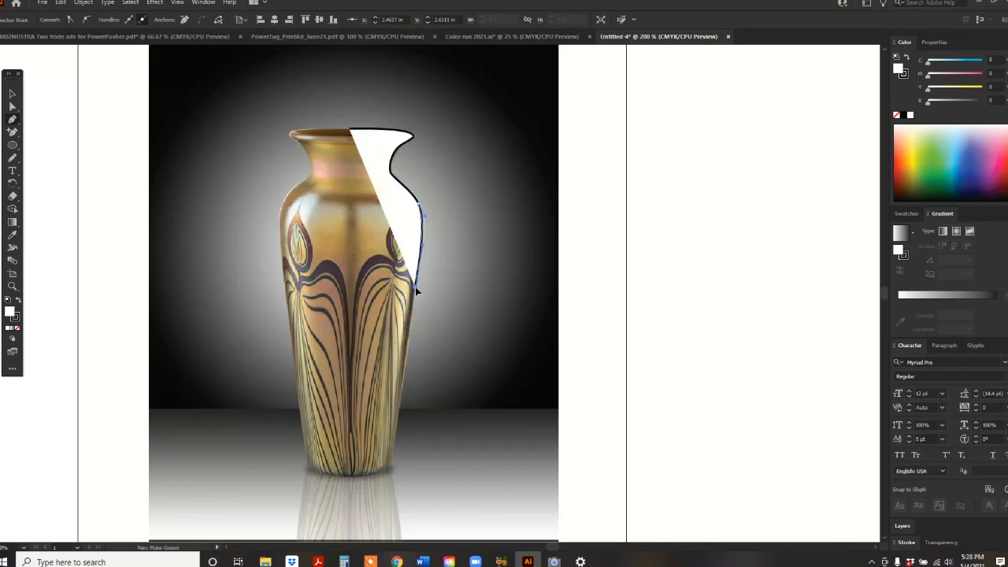
left_click(389, 463)
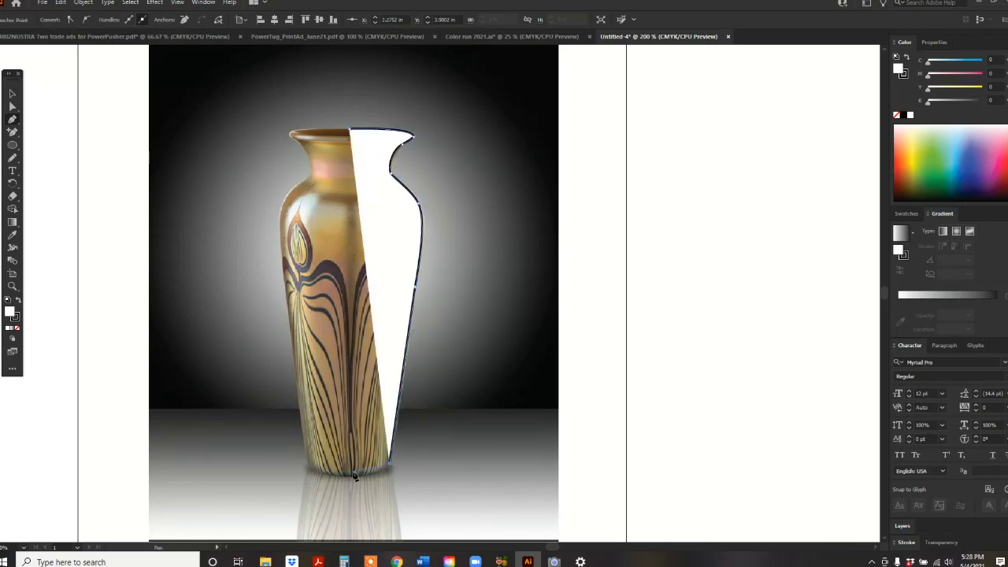
Continue the pen path along the vase's curved base and up its left side to the widest part of the body.
left_click(350, 476)
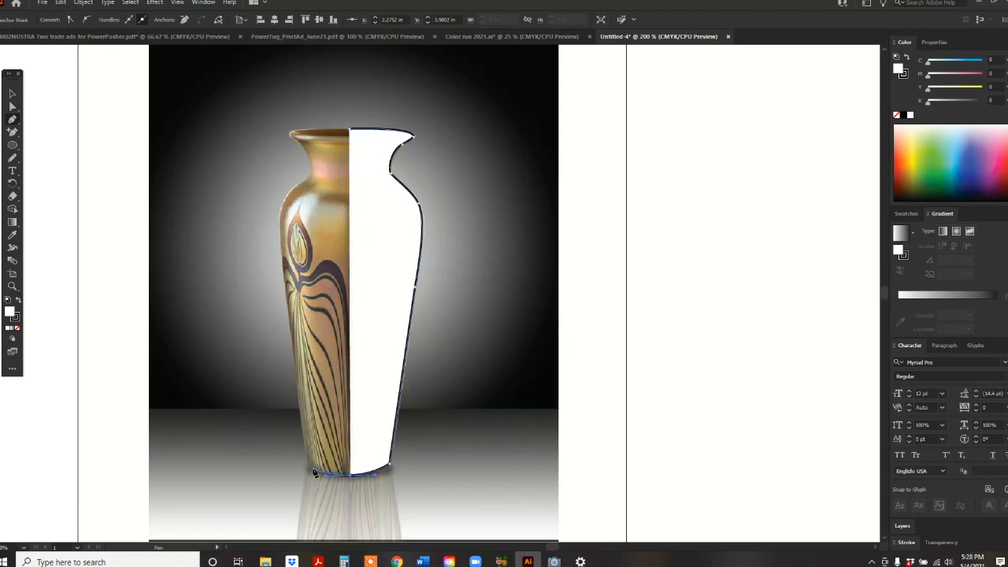
left_click(310, 468)
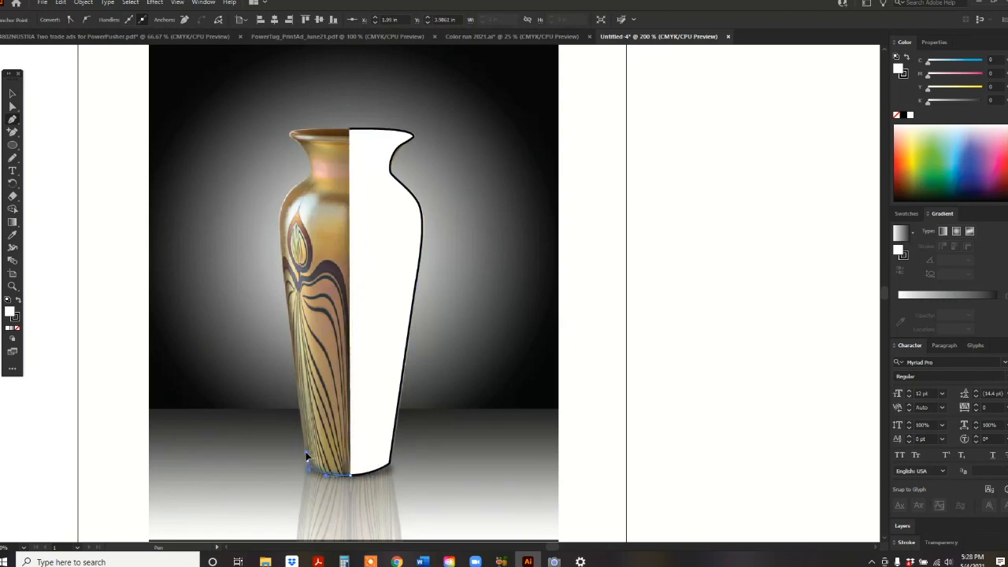
left_click_drag(306, 453, 306, 451)
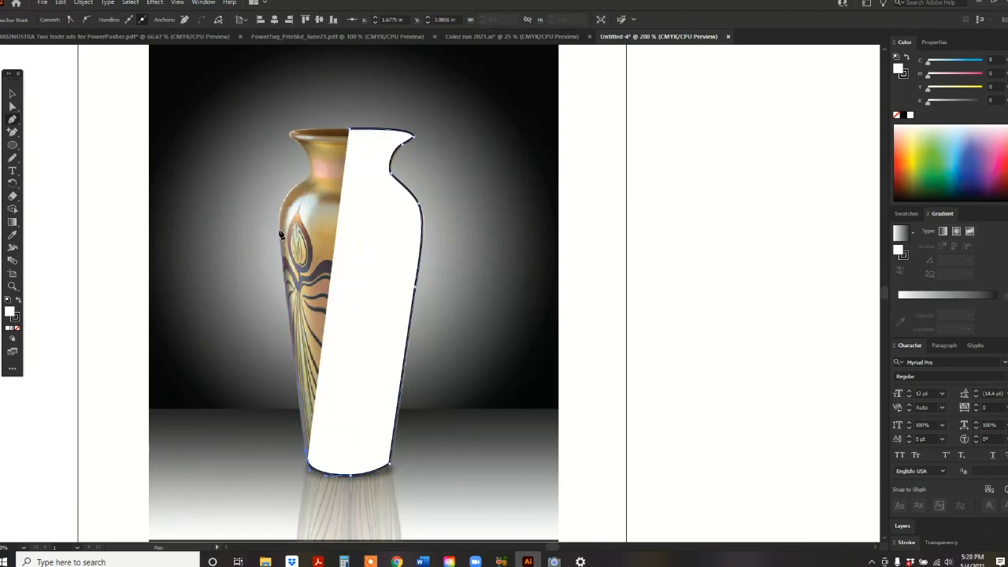
left_click(281, 232)
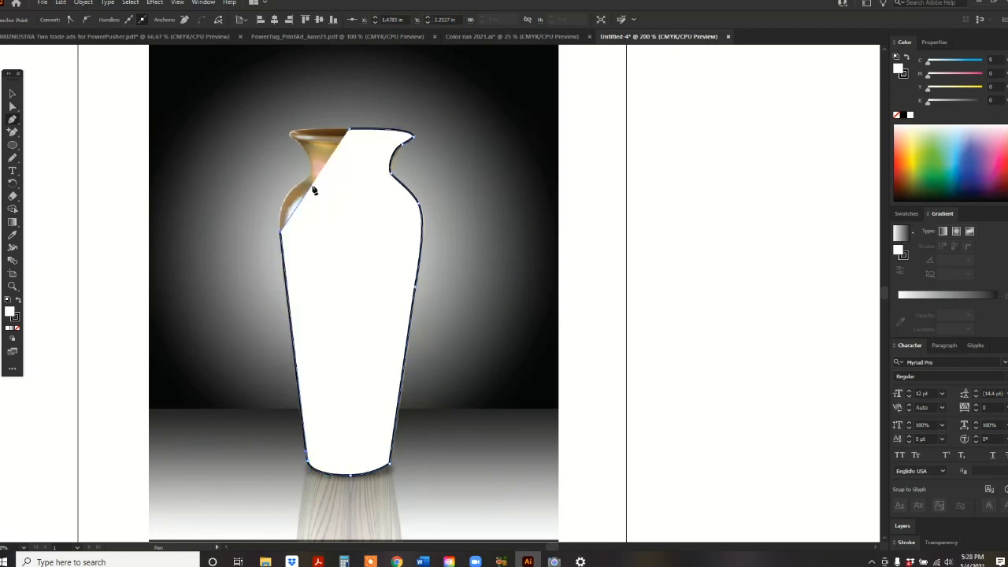
Trace the vase's left shoulder, neck and rim, and close the path at its starting anchor point.
left_click_drag(303, 182, 338, 157)
left_click(306, 180)
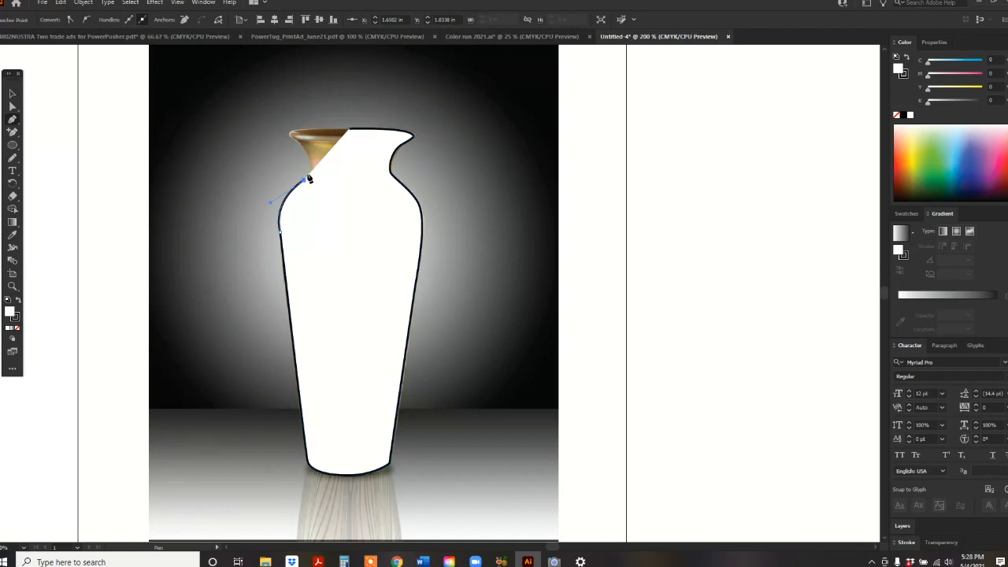
left_click(309, 157)
left_click(299, 139)
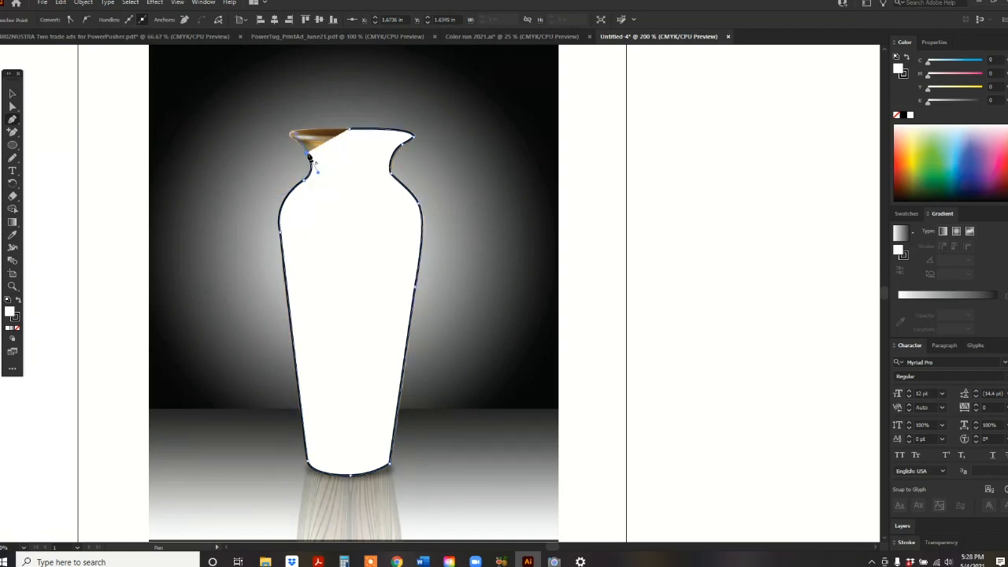
left_click(308, 153)
left_click_drag(296, 140, 315, 133)
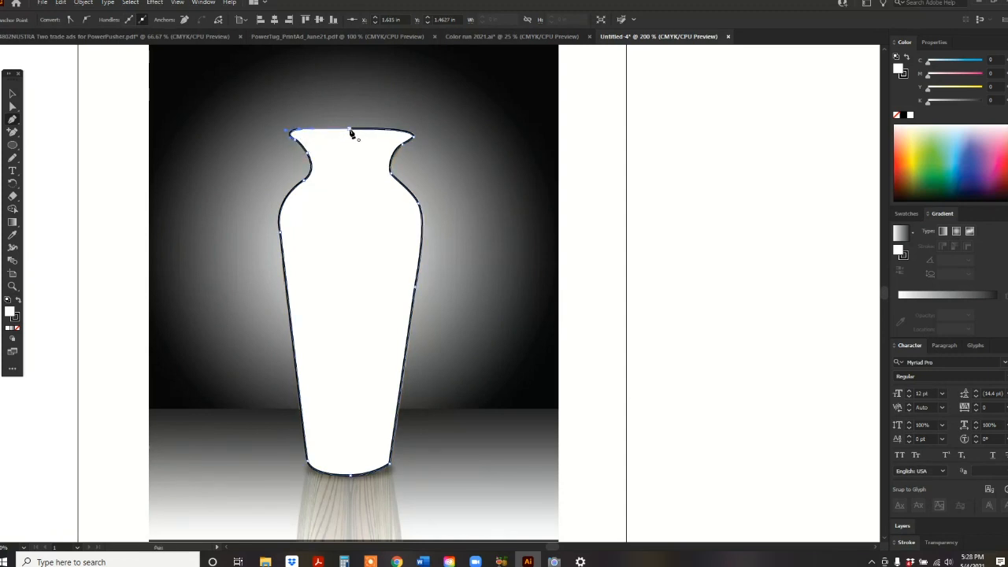
left_click(352, 134)
Remove both the fill and the stroke from the traced vase outline.
left_click(17, 329)
left_click(17, 318)
left_click(18, 329)
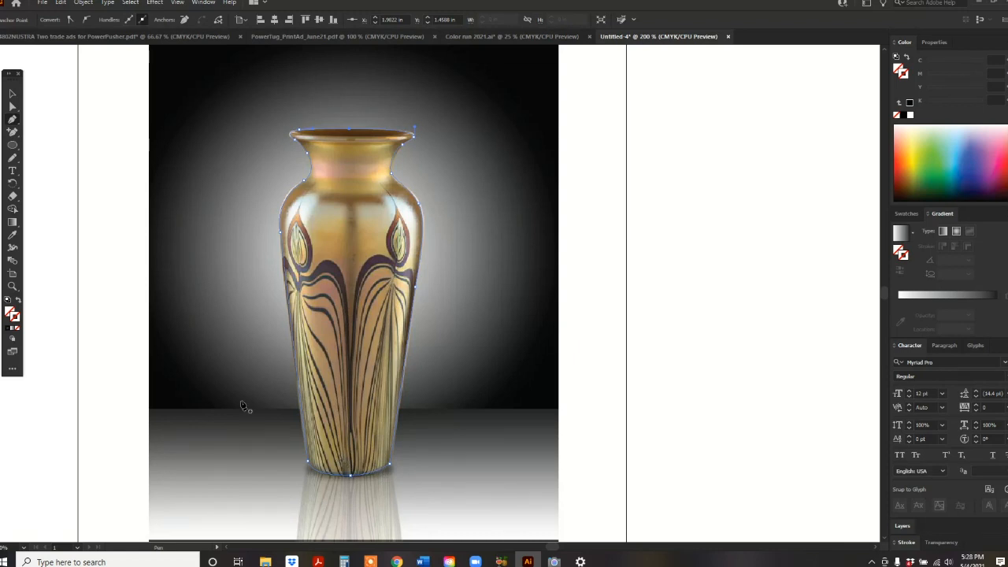
Select the vase outline together with the placed image and make a clipping mask, leaving nothing selected.
left_click(18, 96)
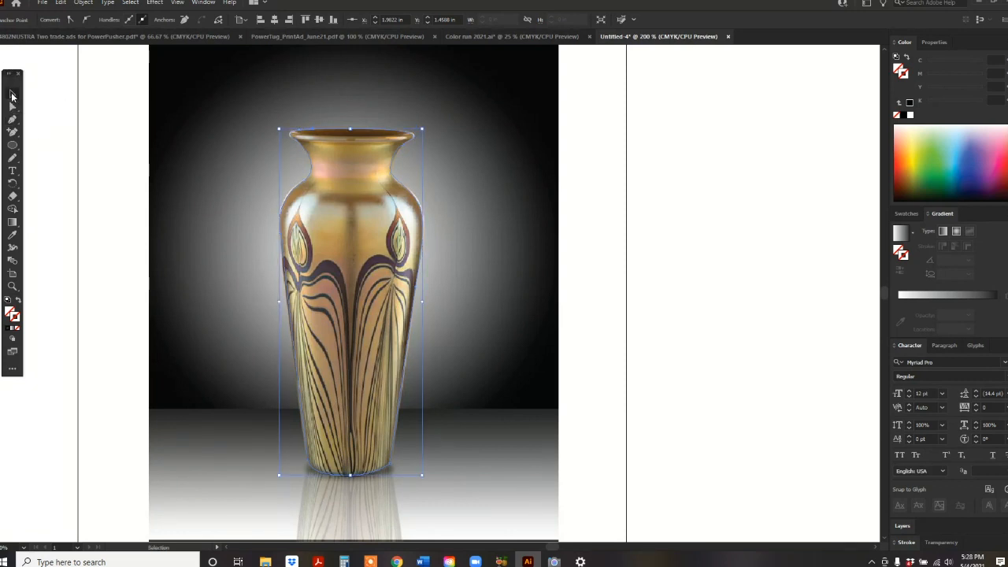
left_click(309, 160)
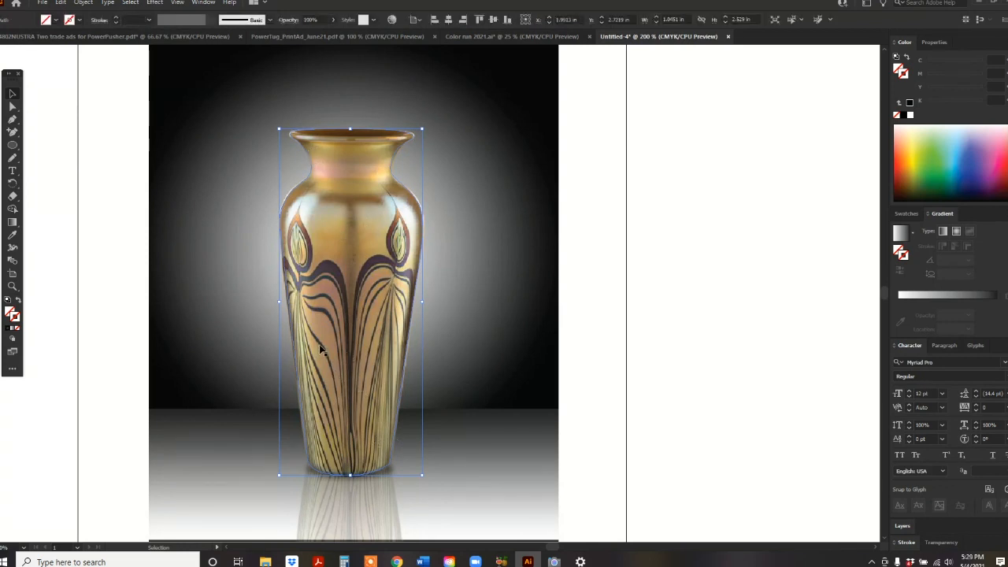
left_click(233, 295)
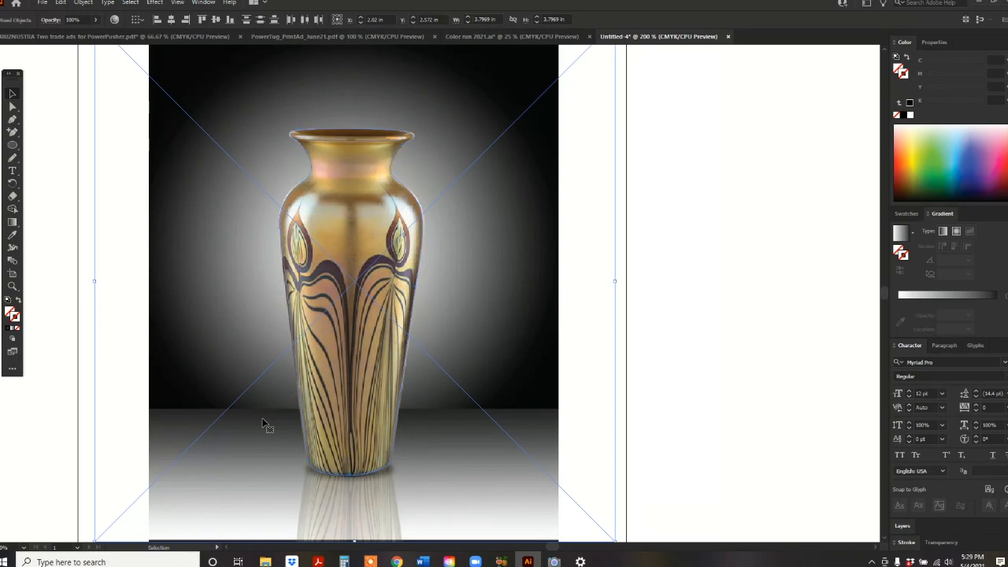
left_click(85, 5)
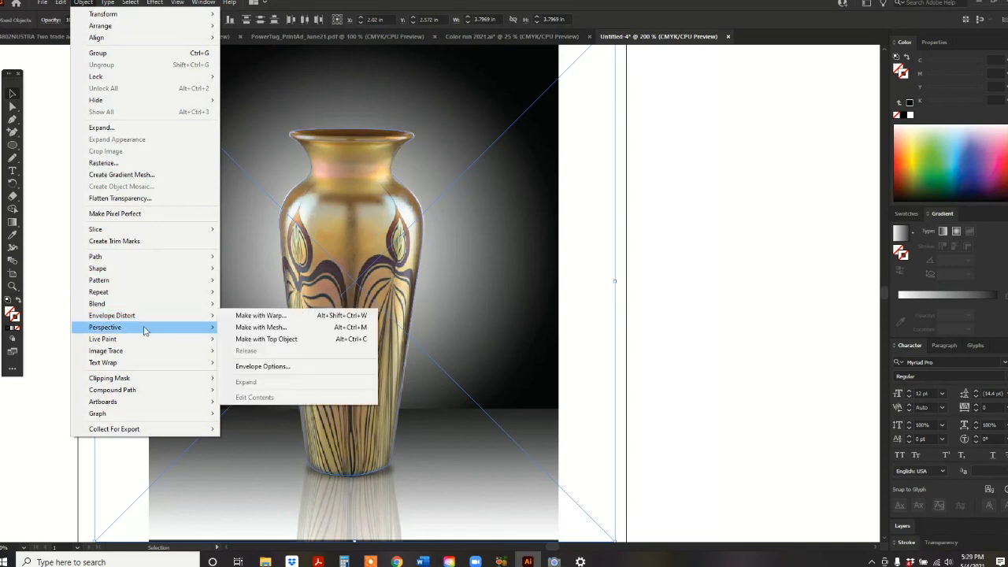
mouse_move(146, 379)
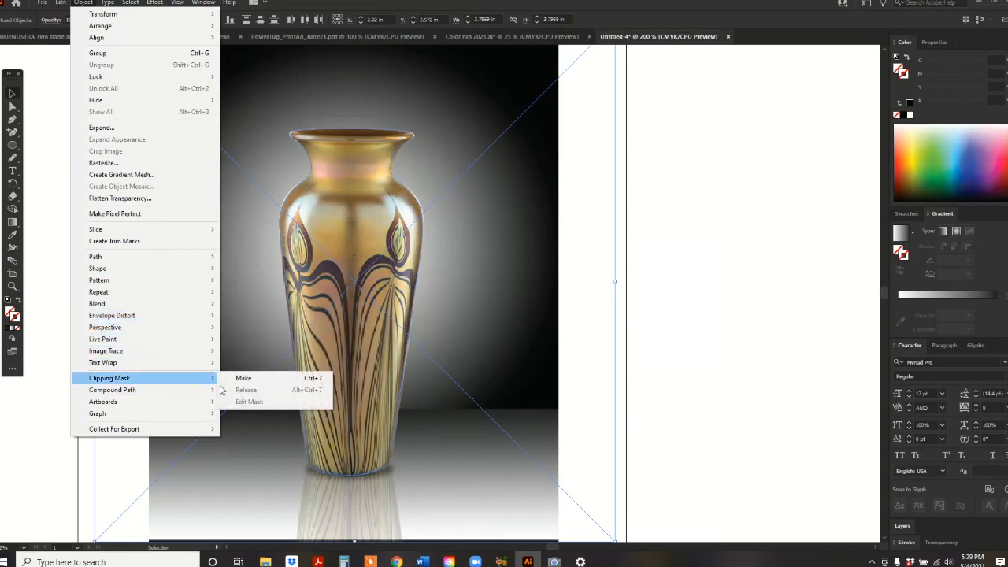
left_click(244, 379)
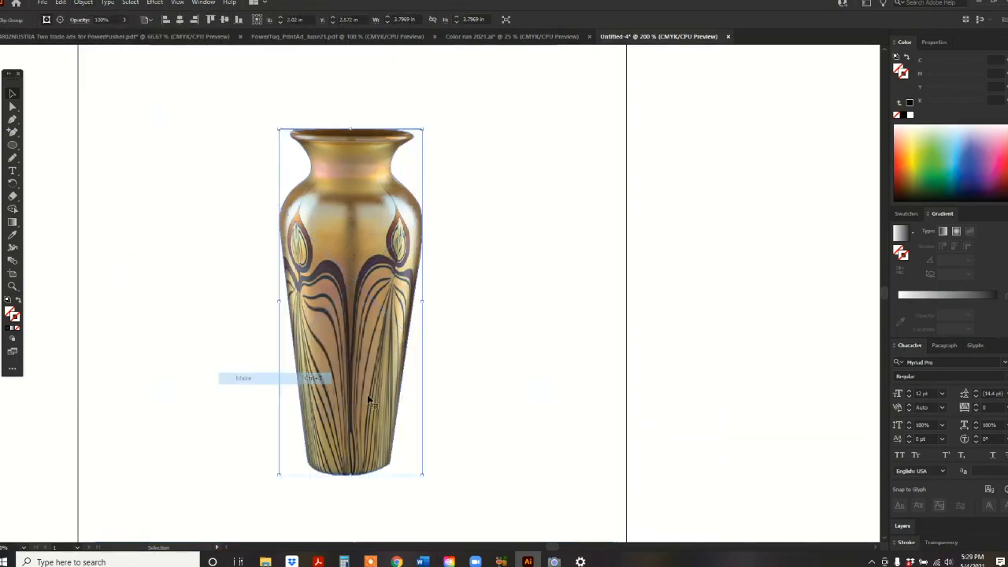
left_click(717, 377)
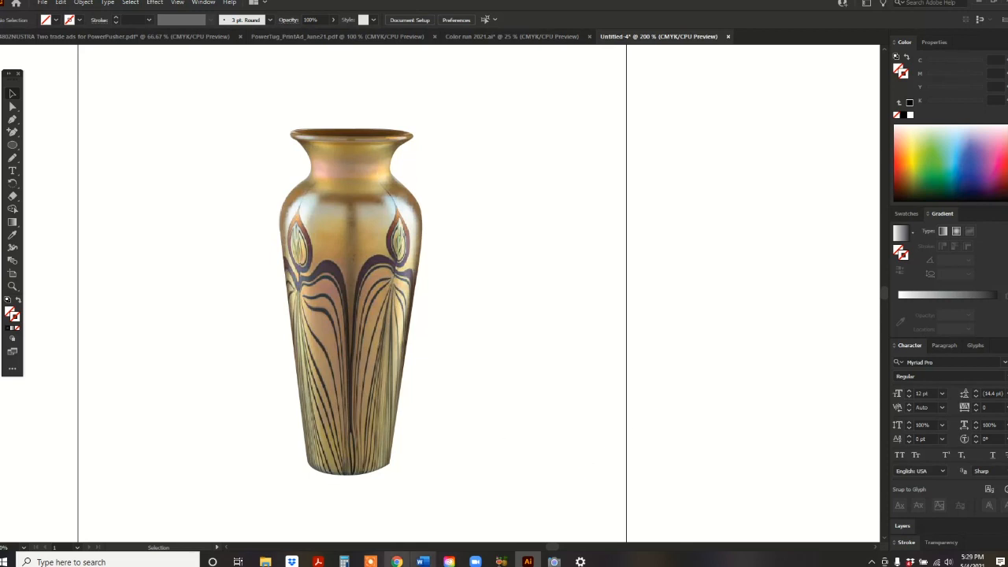
Switch to the Chrome browser and run a DuckDuckGo image search for "two vases" from the Peacock-Vase page.
mouse_move(397, 561)
left_click(373, 542)
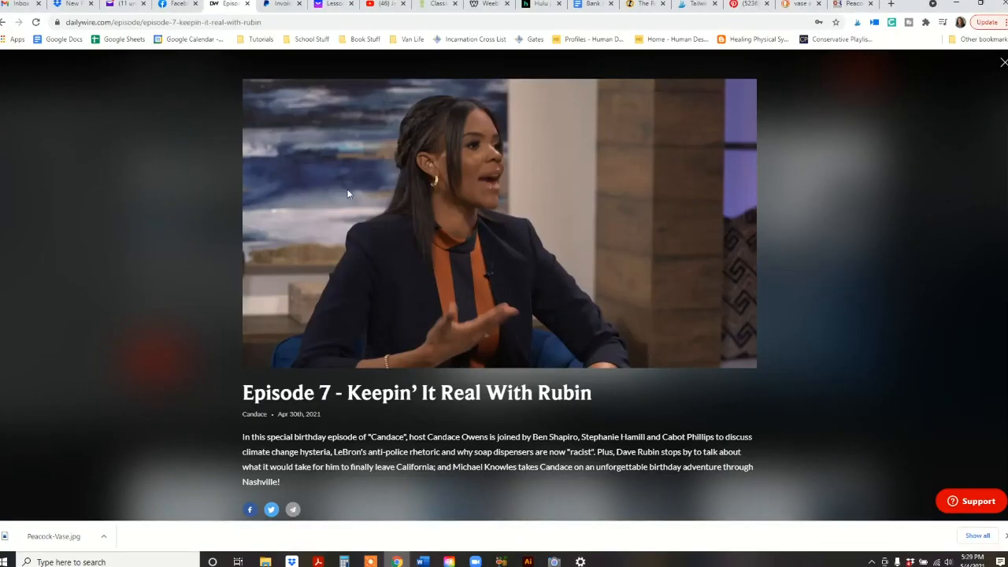
left_click(836, 4)
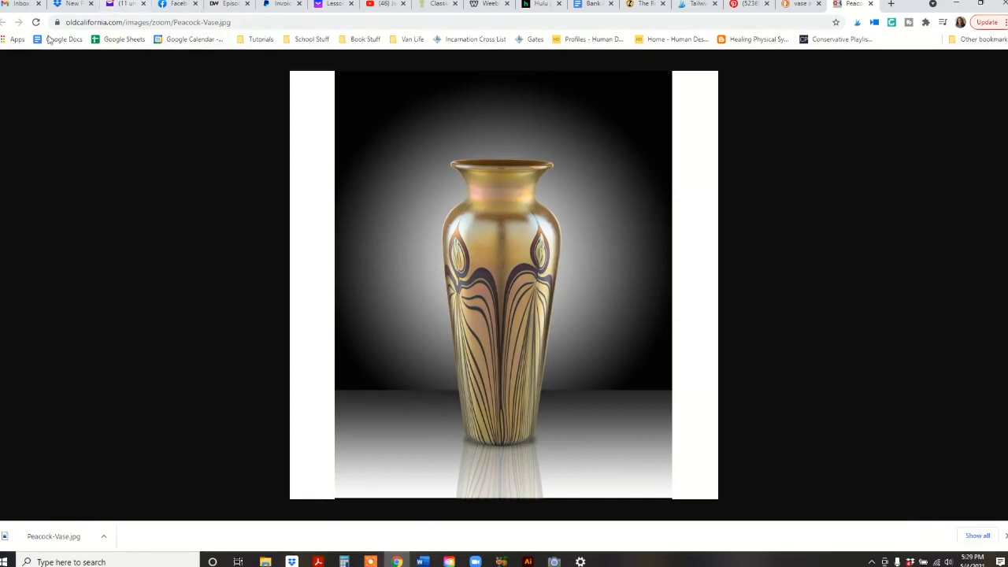
left_click(163, 23)
type("t")
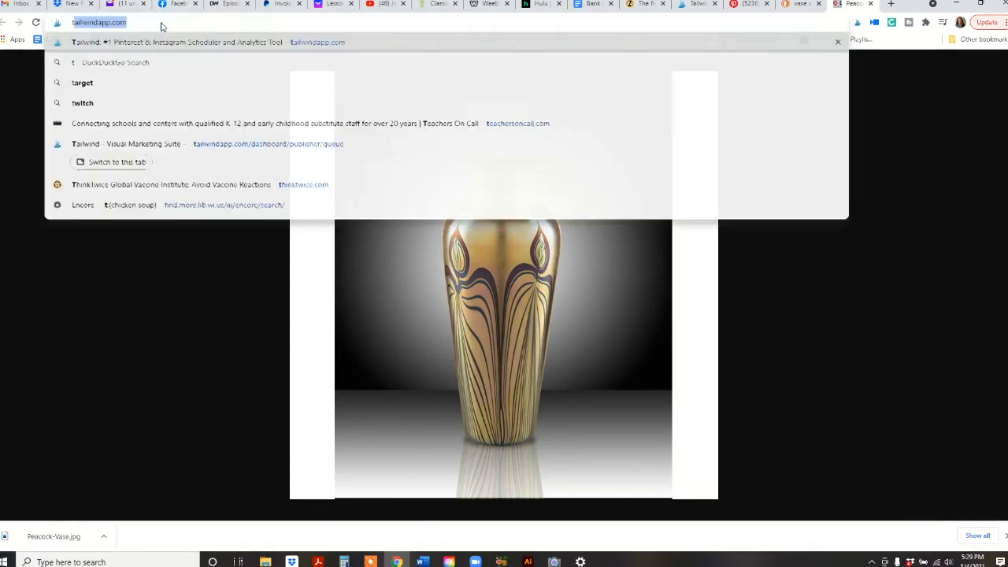
type("wo vases")
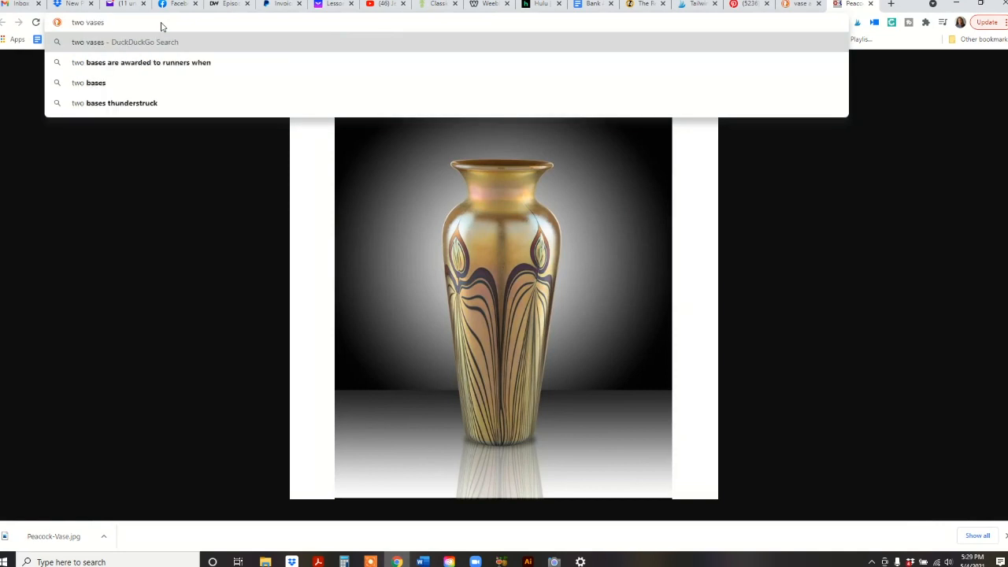
key("Return")
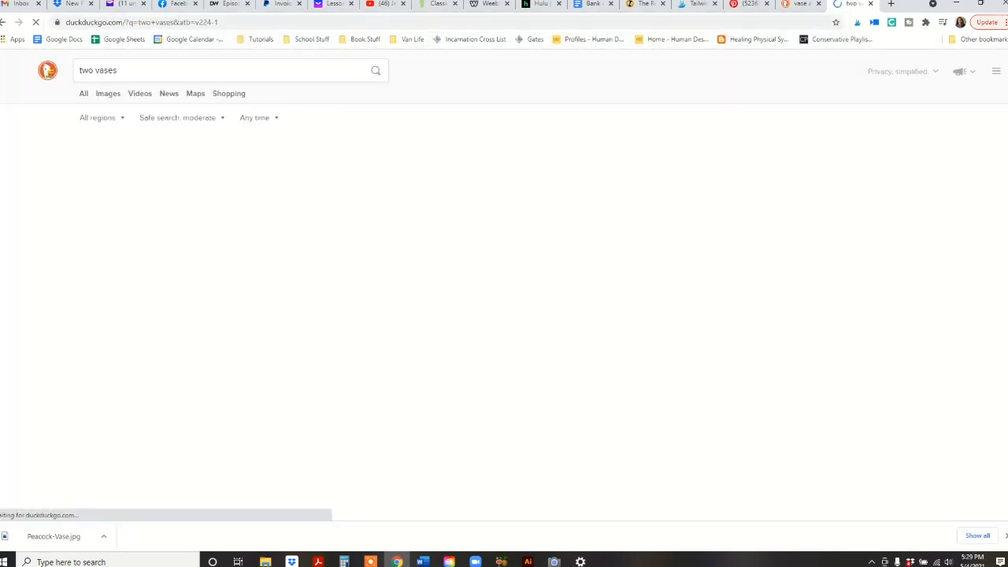
left_click(108, 93)
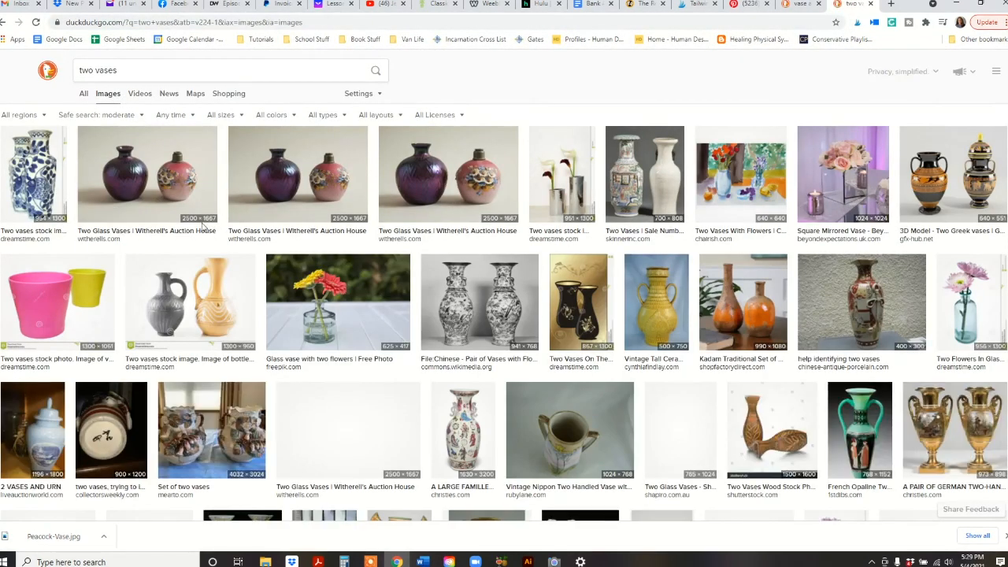
Open the full-size "Two Glass Vases" image from the first Witherell's Auction House result and copy it.
left_click(171, 183)
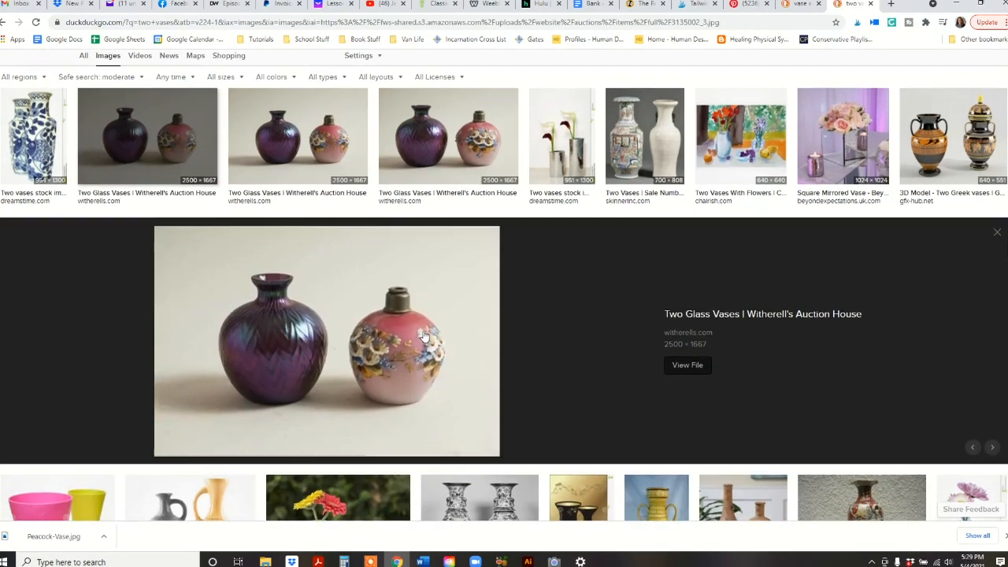
right_click(410, 344)
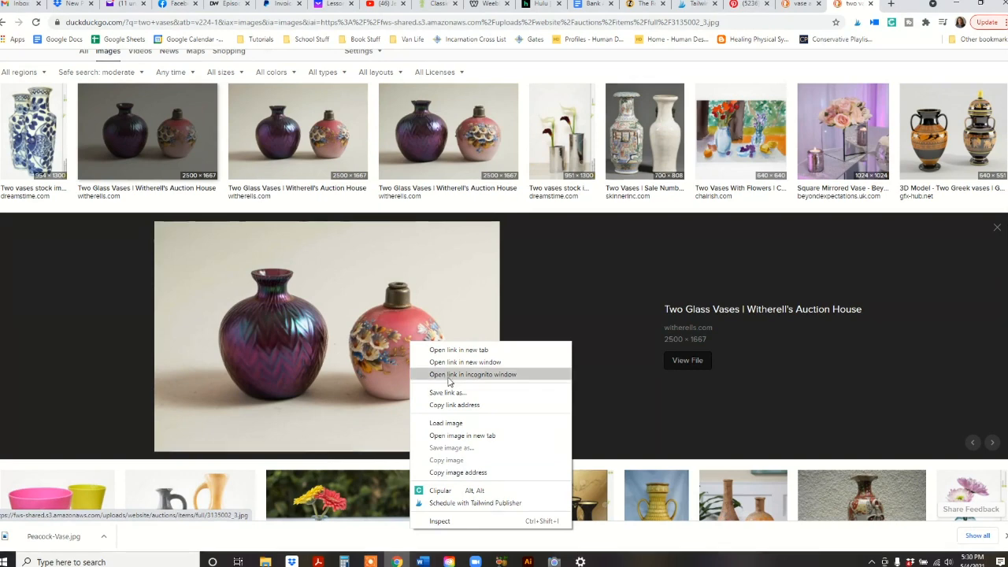
left_click(691, 360)
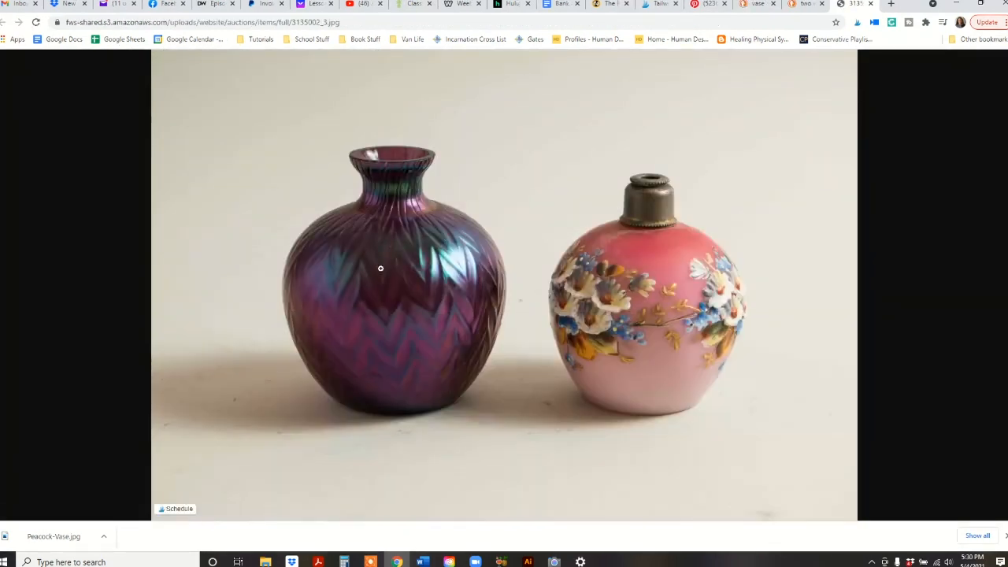
right_click(378, 268)
left_click(414, 298)
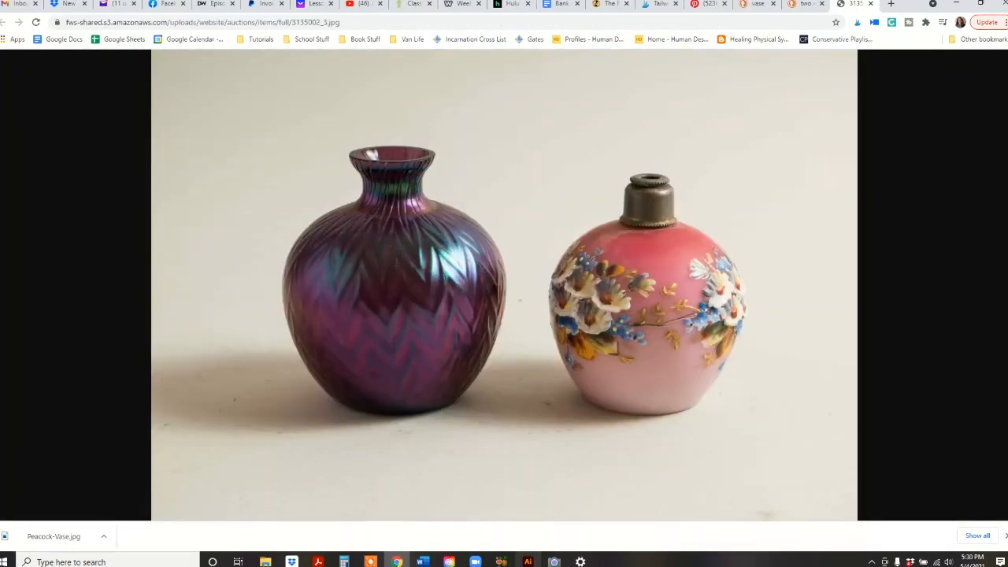
Switch to Illustrator, create a new 4 x 6 in CMYK document and paste the copied vase image into it.
left_click(528, 561)
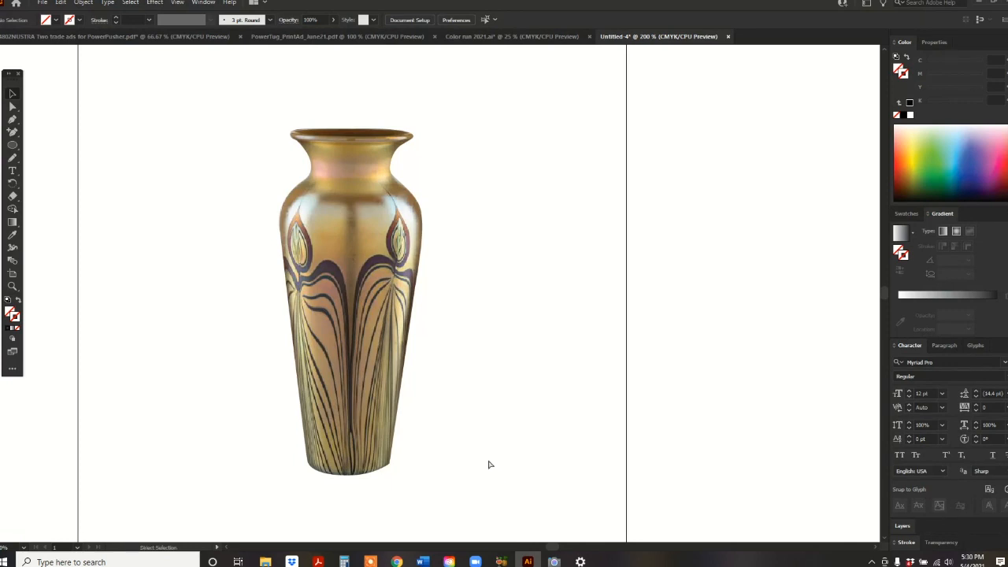
key("ctrl+n")
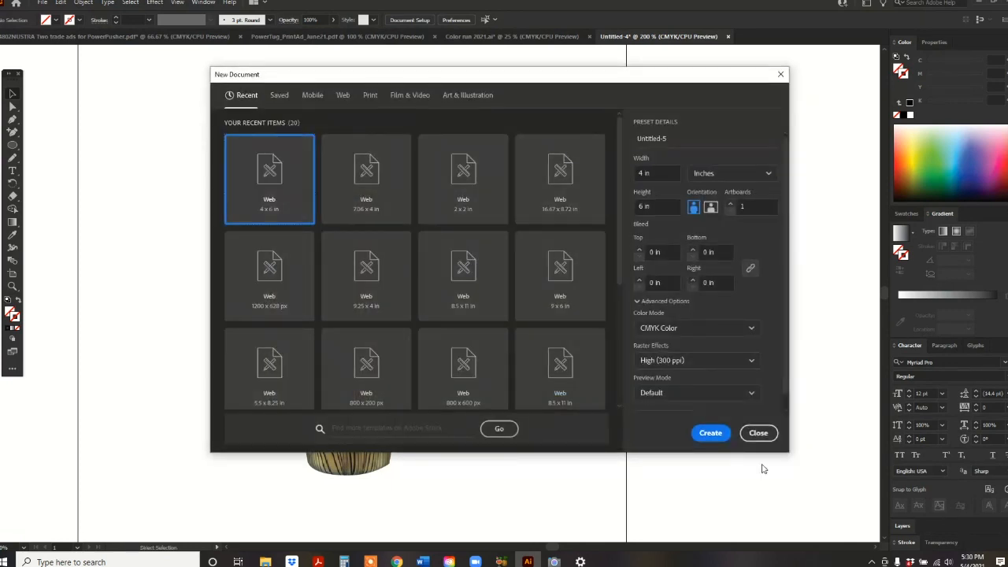
left_click(710, 433)
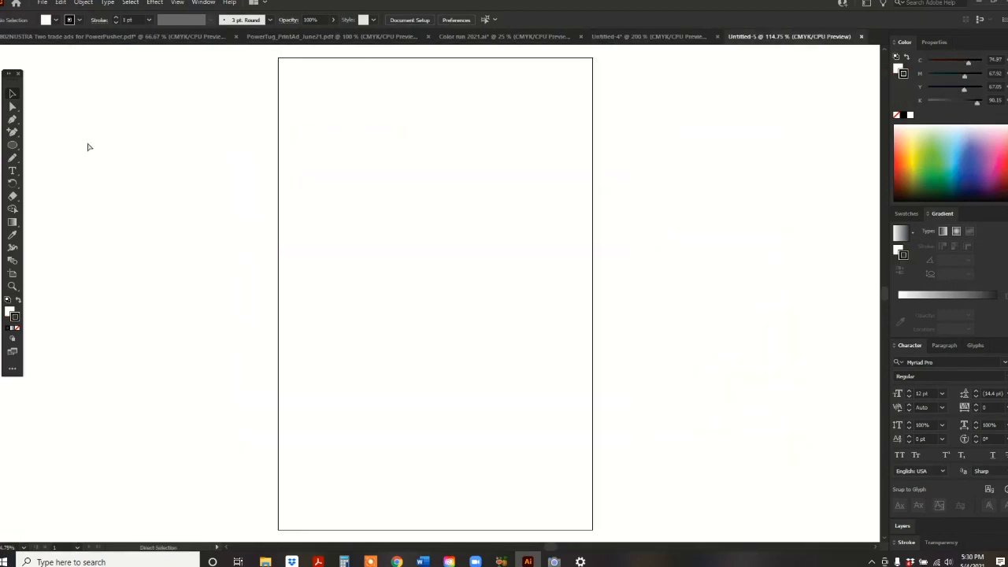
key("ctrl+v")
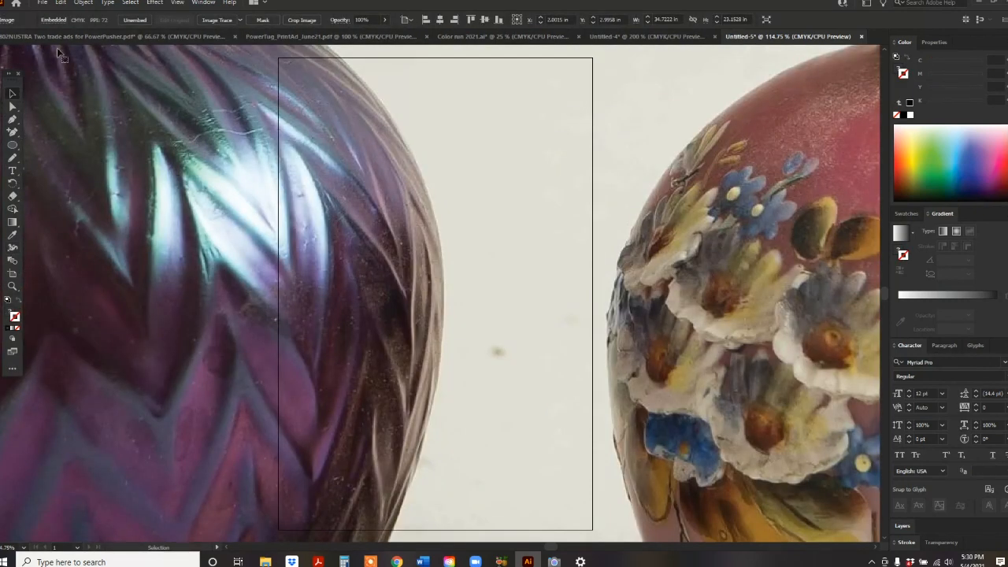
Scale the pasted image uniformly to 20%, then shrink it proportionally towards its lower-right corner to about 4.93 x 3.29 in.
left_click(83, 3)
mouse_move(142, 13)
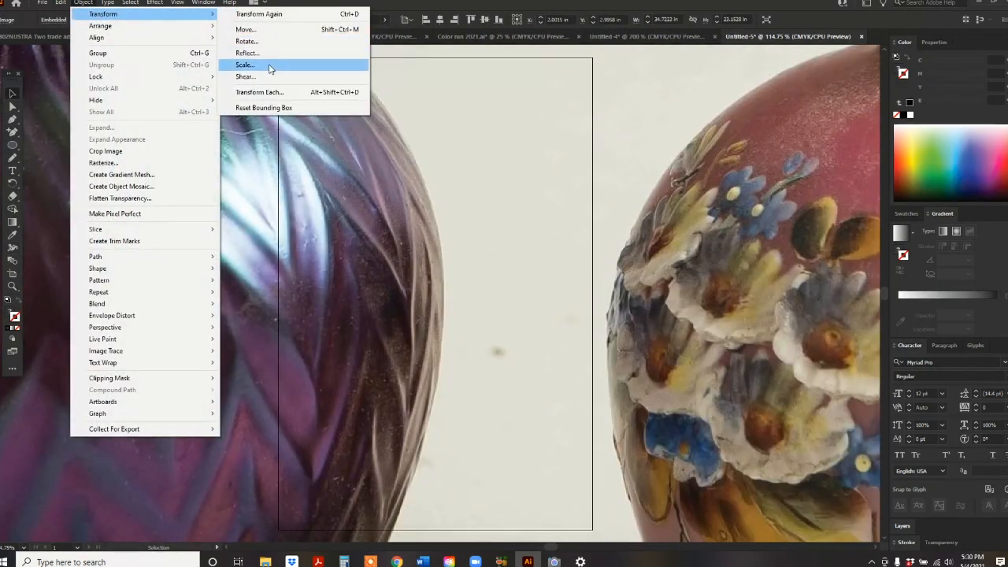
left_click(270, 65)
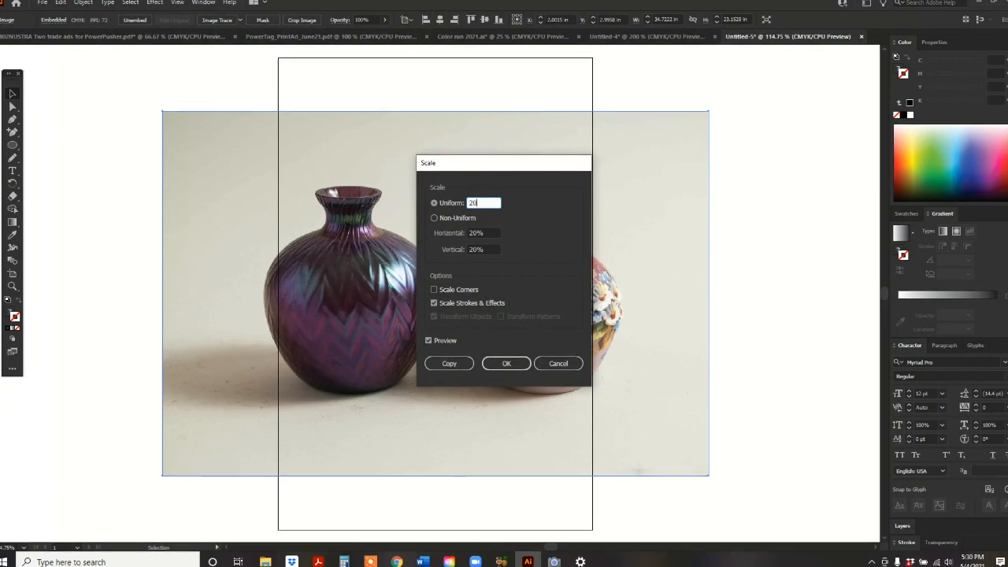
key("Return")
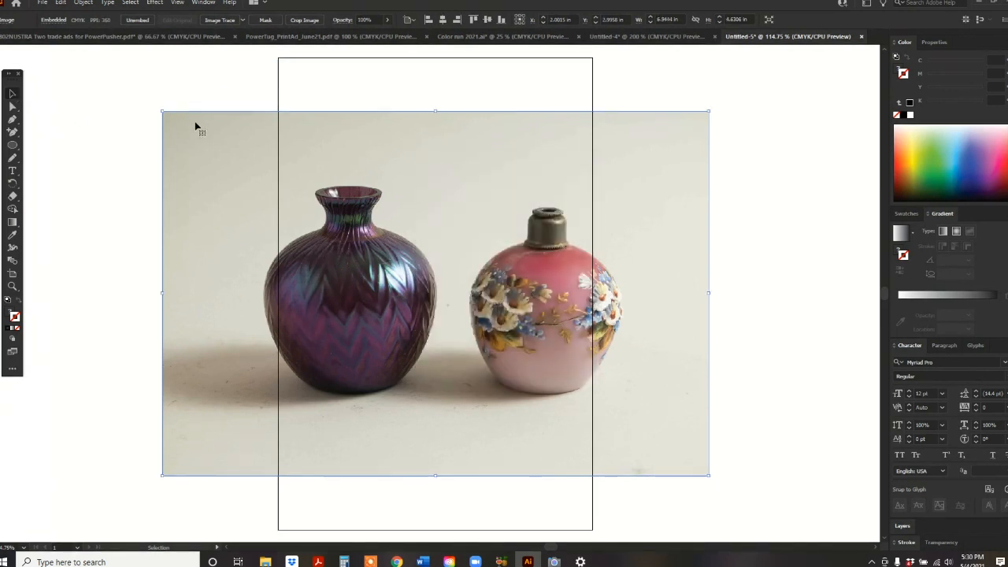
left_click_drag(169, 117, 319, 216)
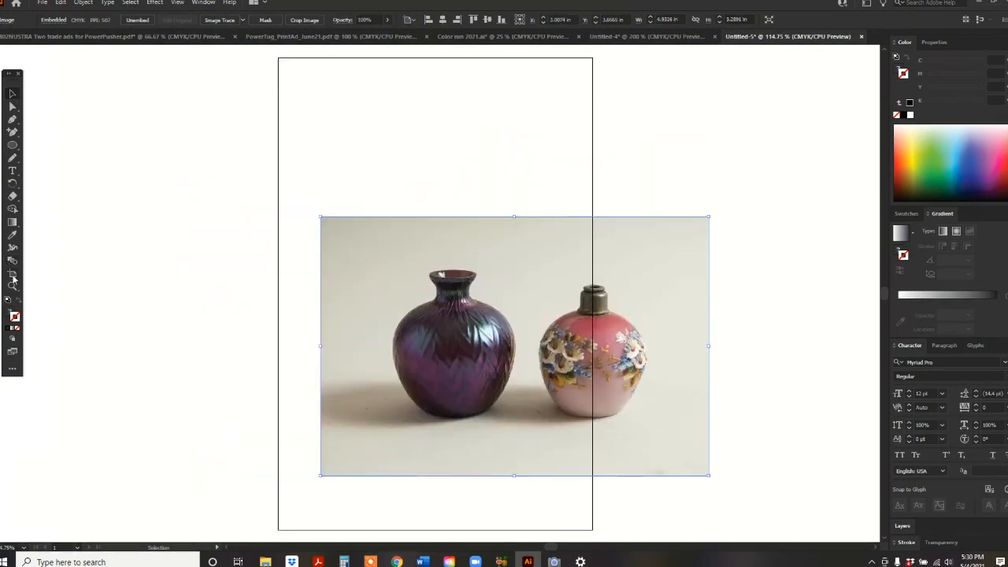
Resize the artboard to about 4.98 x 3.45 in so that it fits closely around the two-vase image.
left_click(12, 276)
left_click_drag(280, 59, 315, 203)
scroll(670, 480, "down", 2)
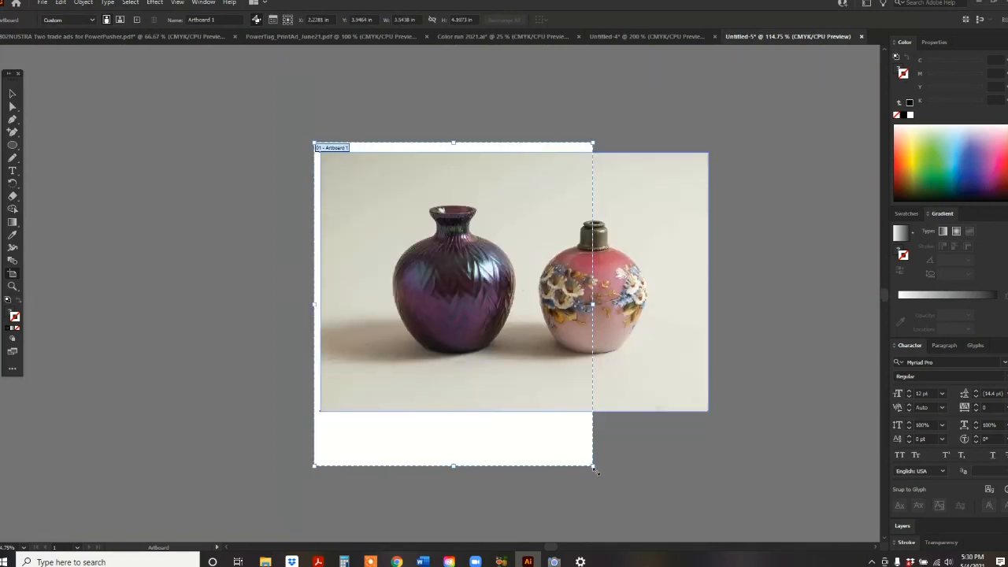
left_click_drag(594, 470, 707, 412)
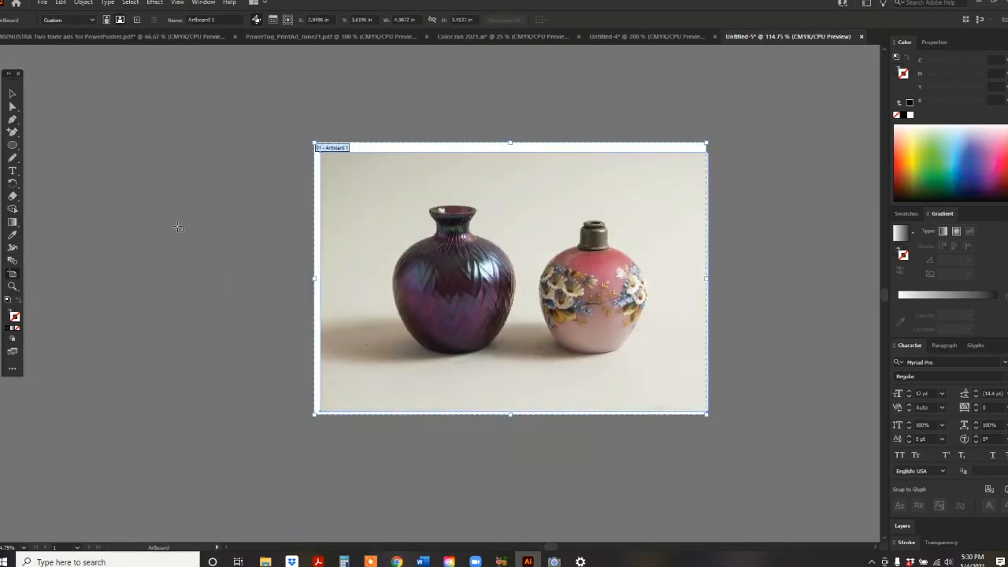
left_click(12, 95)
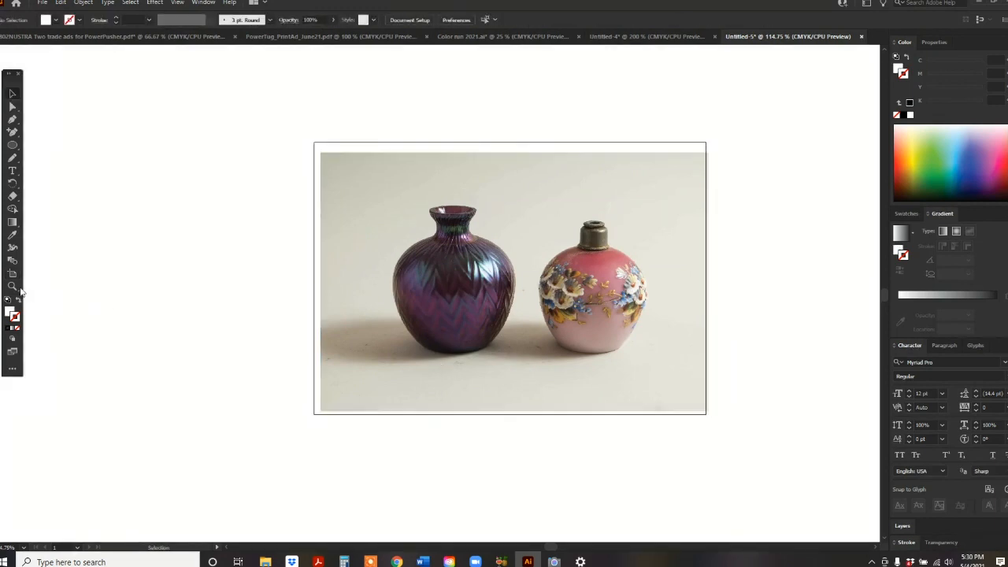
Start a Pen path at the purple vase's left shoulder and trace its neck and rim round to the right shoulder.
left_click(12, 287)
left_click_drag(540, 320, 535, 317)
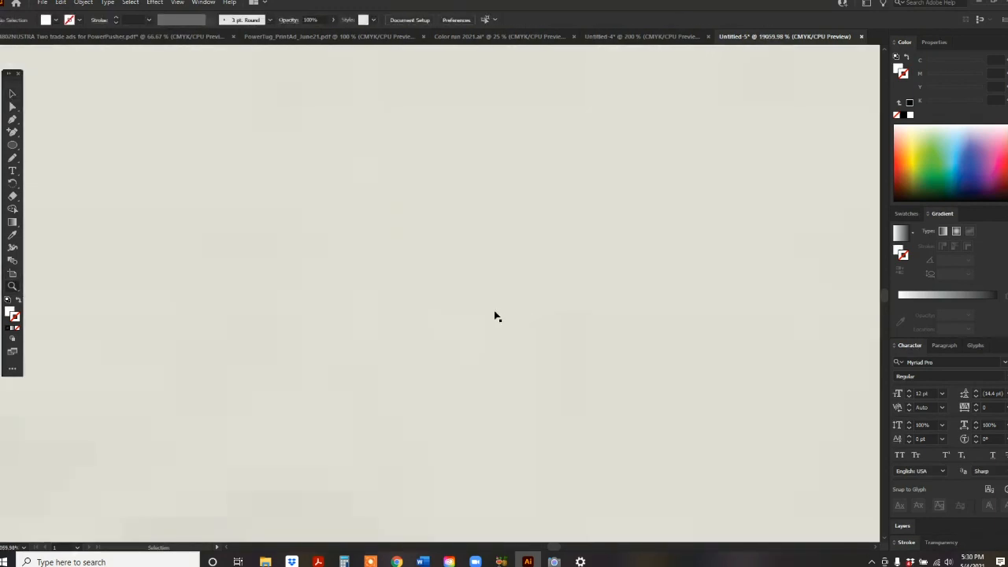
key("ctrl+0")
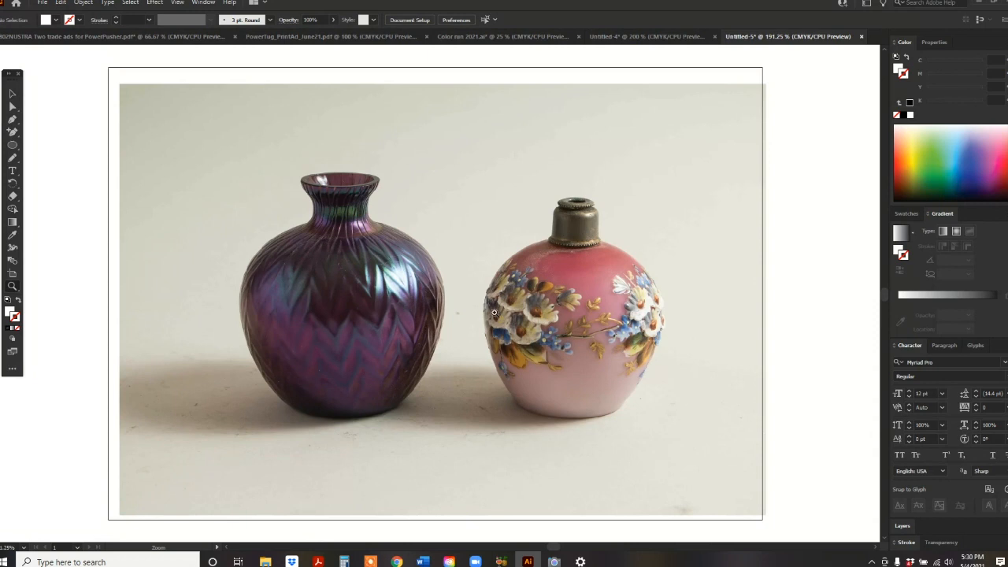
left_click(470, 340)
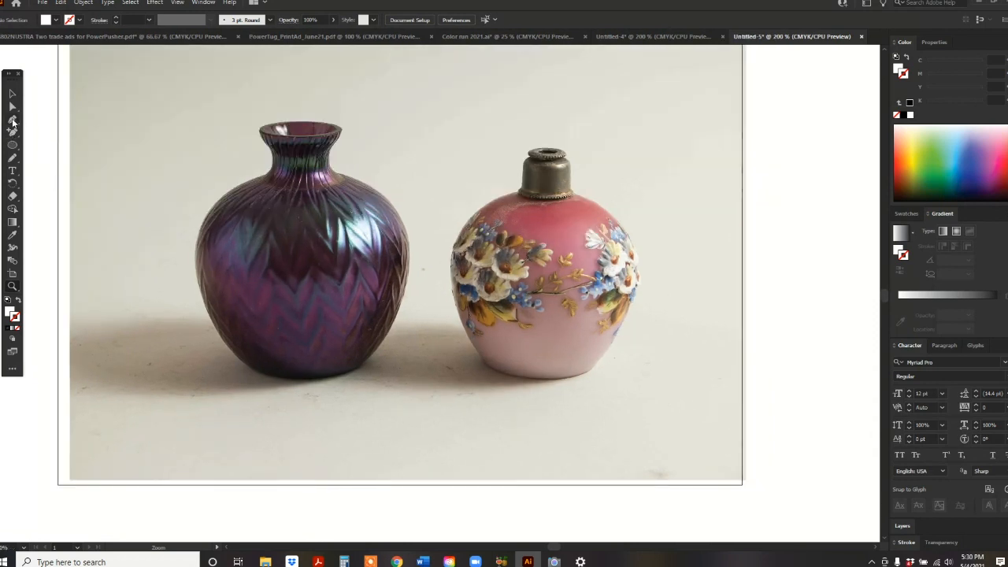
left_click(13, 120)
left_click(274, 169)
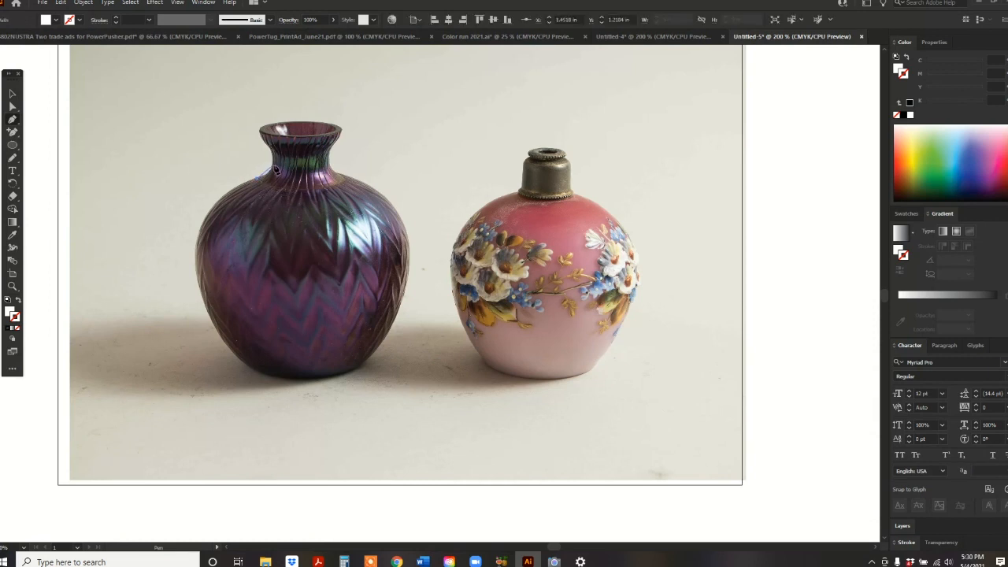
left_click(267, 145)
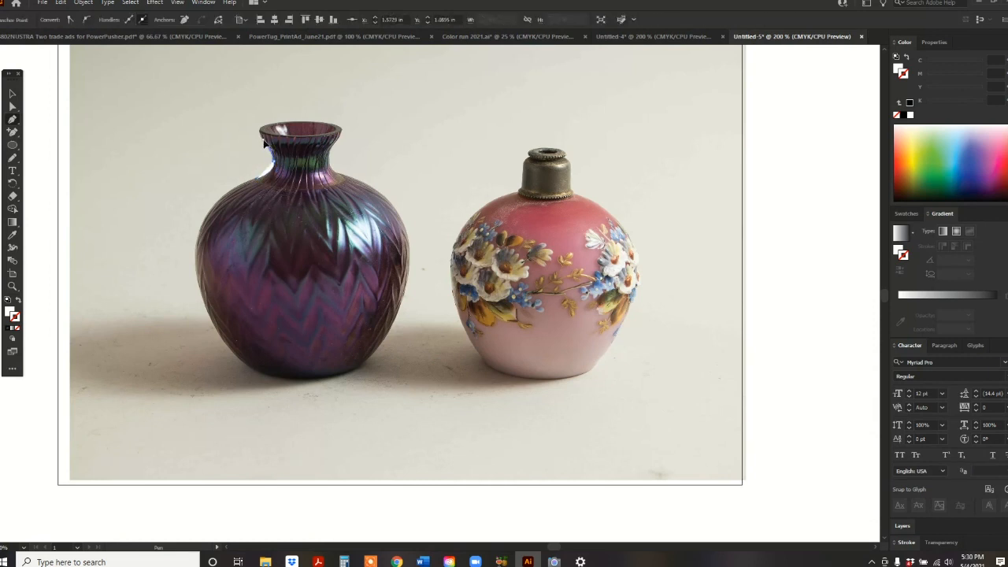
left_click_drag(269, 123, 285, 124)
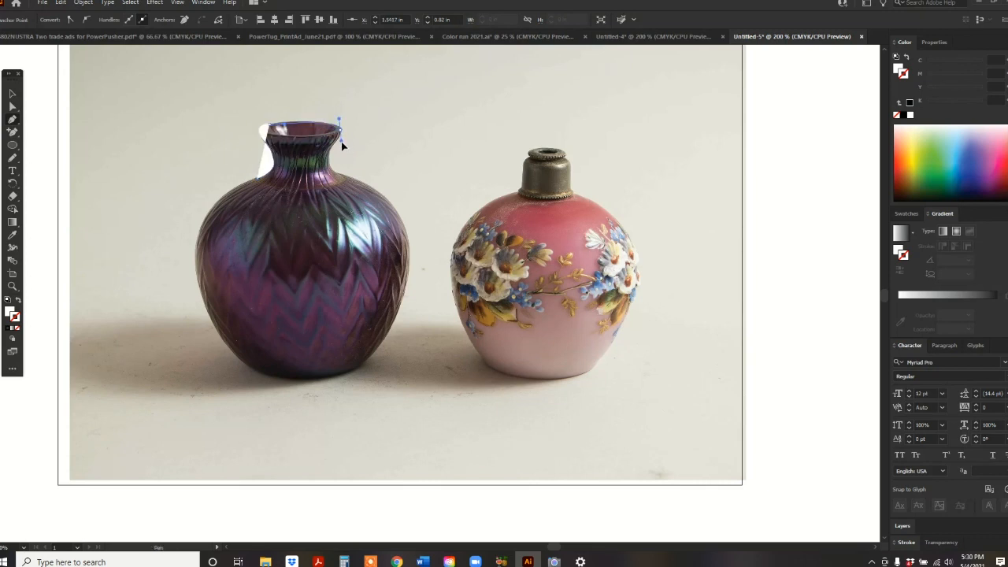
left_click_drag(329, 149, 339, 178)
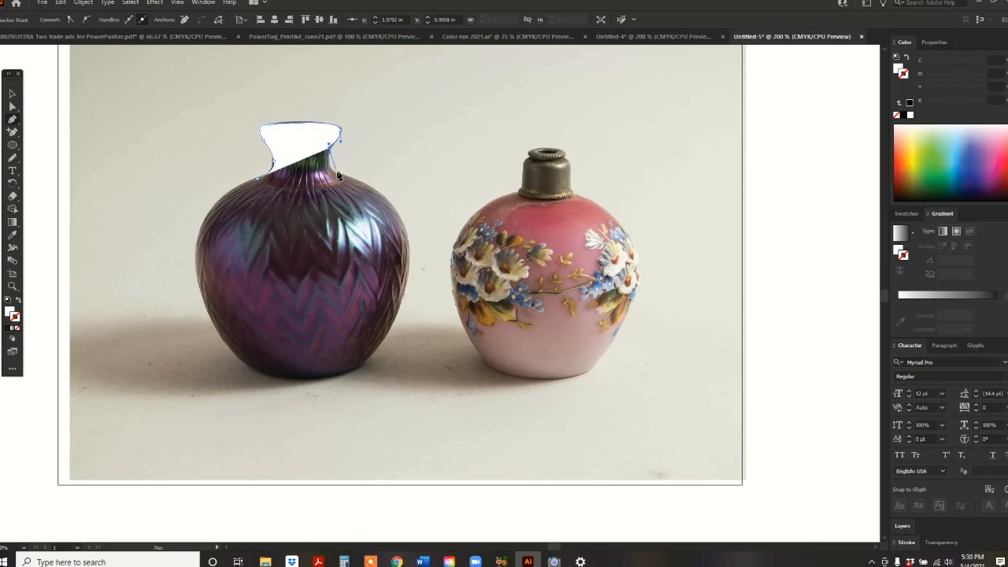
left_click(344, 176)
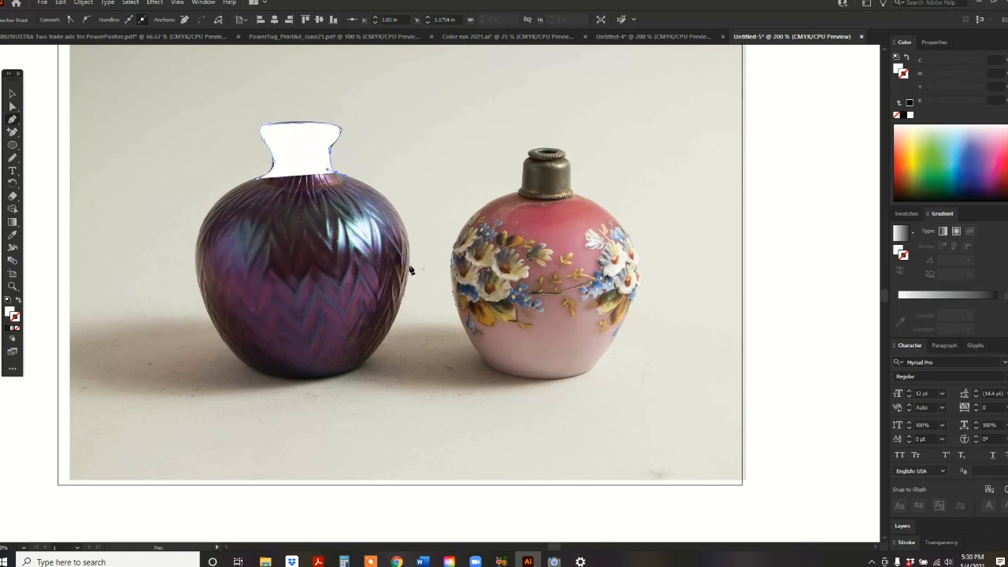
Trace the purple vase's right side, base and left side, and close the path at its starting anchor point.
left_click_drag(409, 265, 401, 337)
left_click(357, 368)
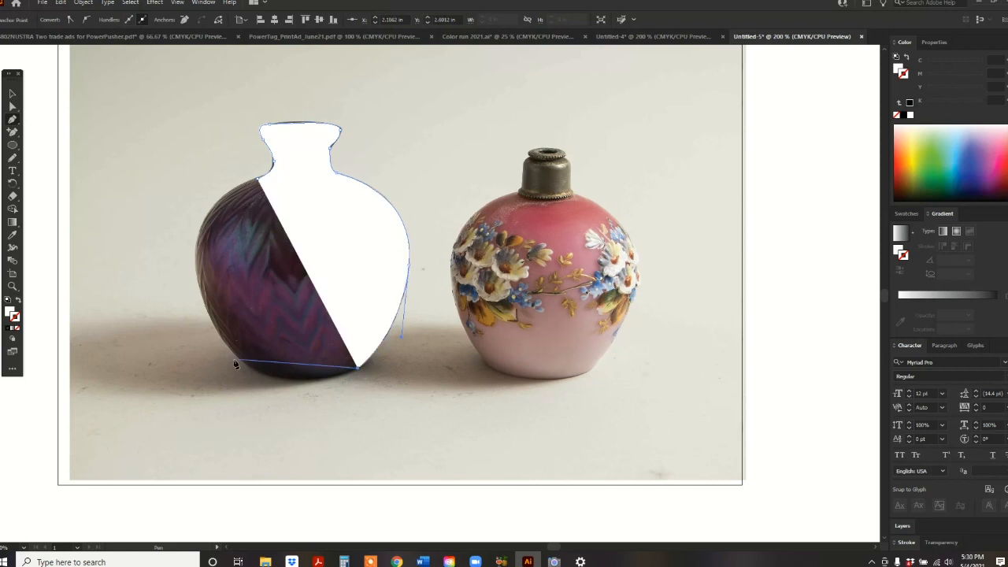
left_click_drag(242, 363, 206, 318)
left_click_drag(203, 228, 302, 169)
left_click(204, 227)
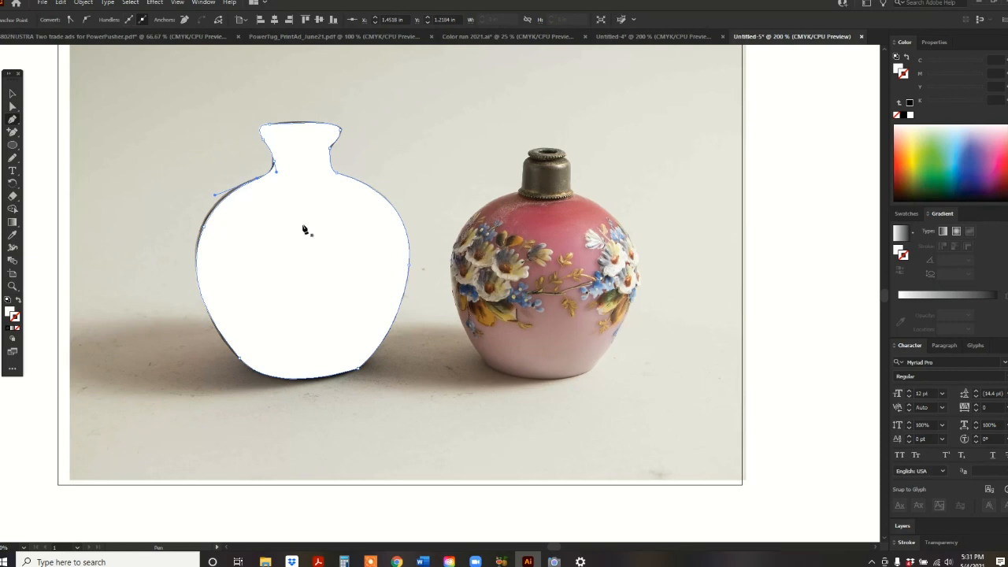
Start a second Pen path at the pink vase's left shoulder and trace around its metal neck to the right shoulder.
left_click(519, 192)
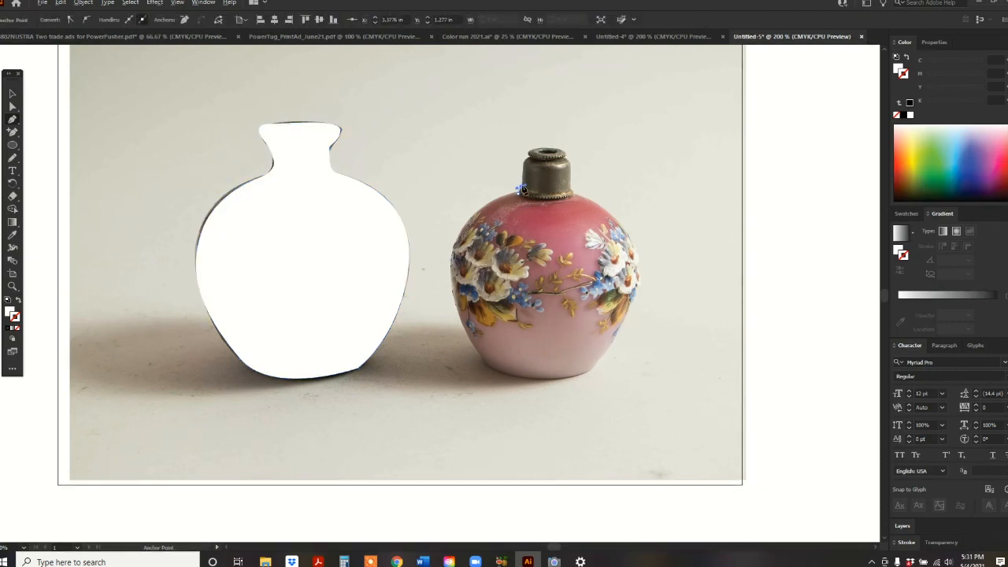
left_click_drag(524, 167, 567, 149)
left_click(531, 157, "alt")
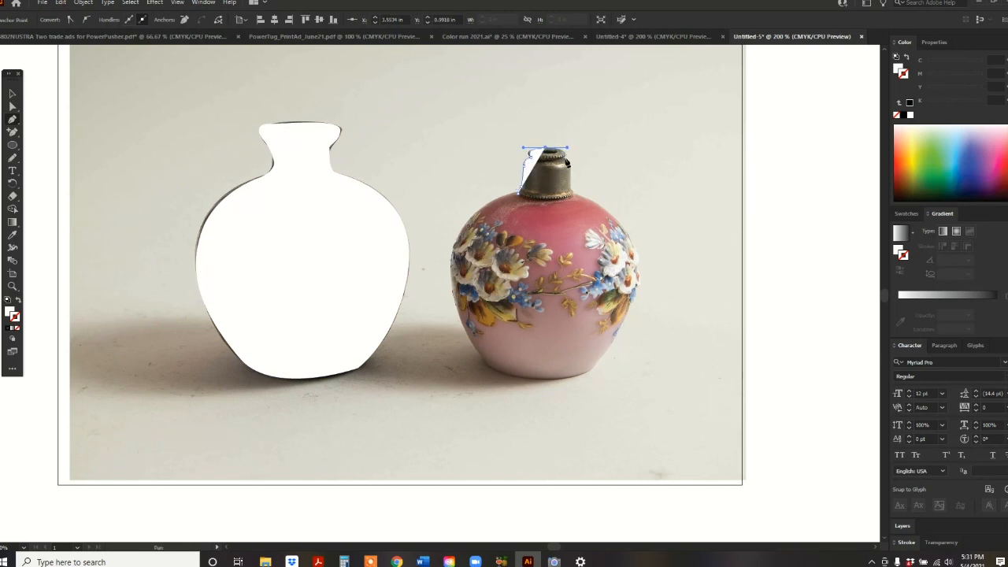
left_click(564, 158)
left_click(570, 168)
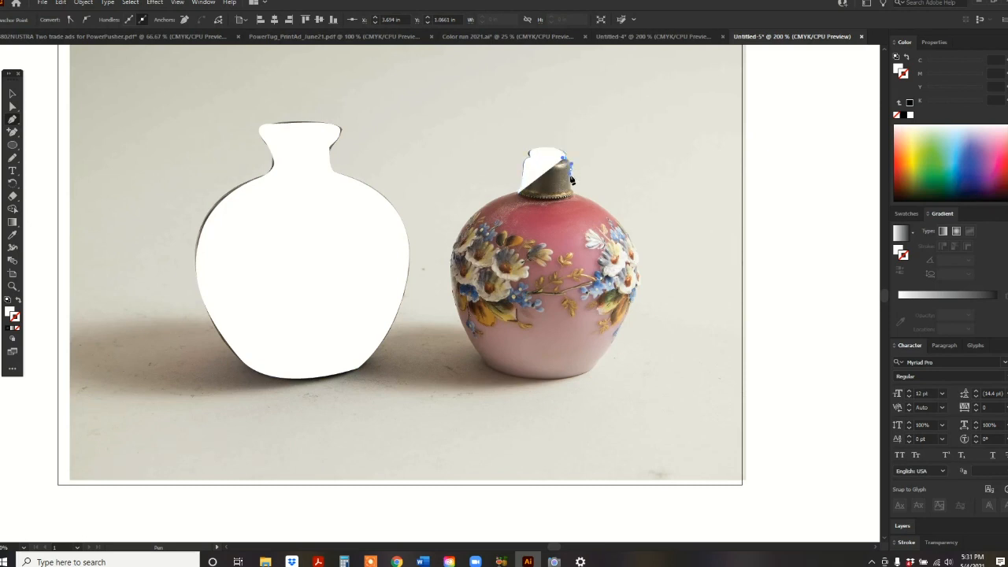
left_click(573, 190)
left_click(573, 193)
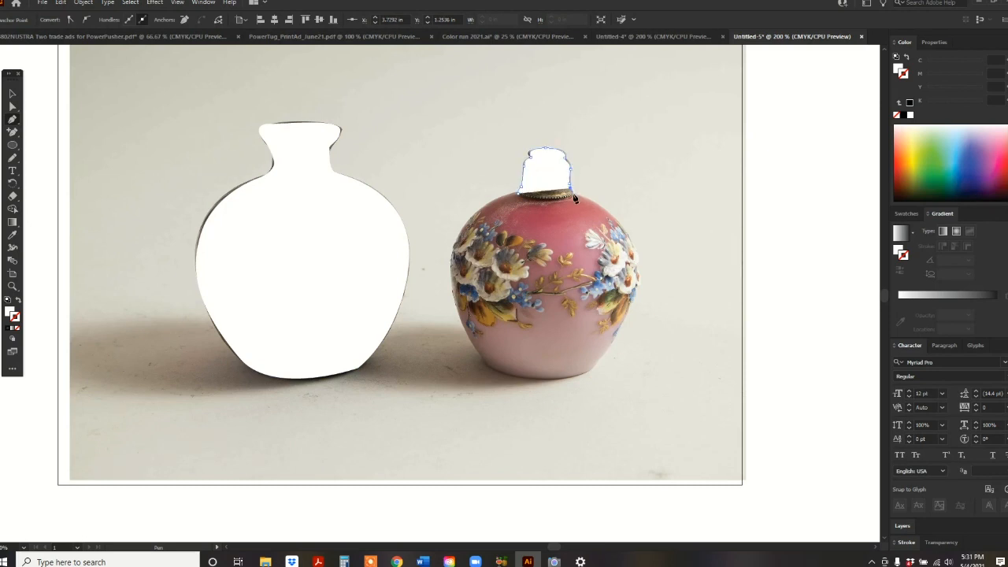
Trace the pink vase's right side with curved segments down to the lower-right edge of its base.
left_click_drag(638, 276, 638, 341)
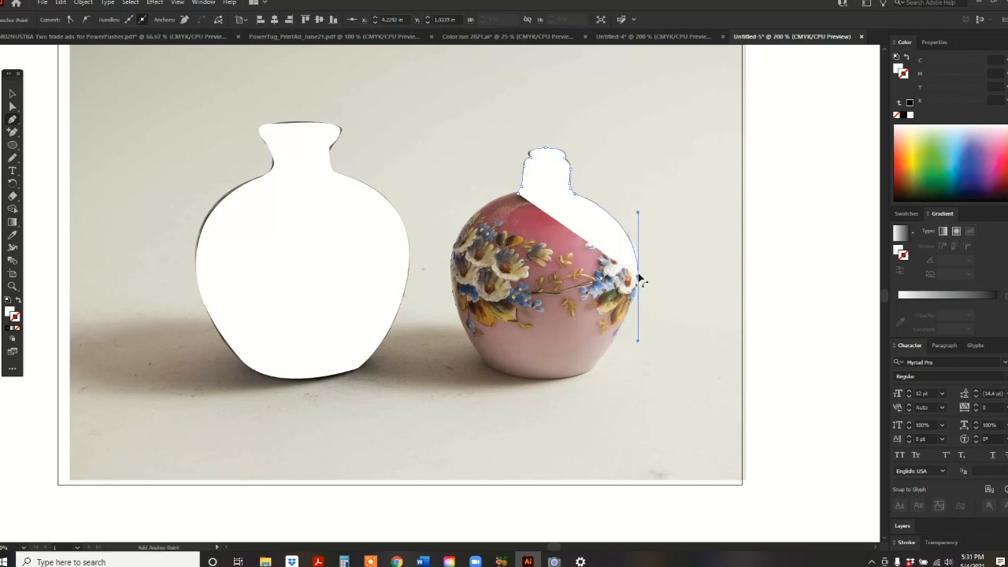
left_click(638, 276)
left_click(590, 371)
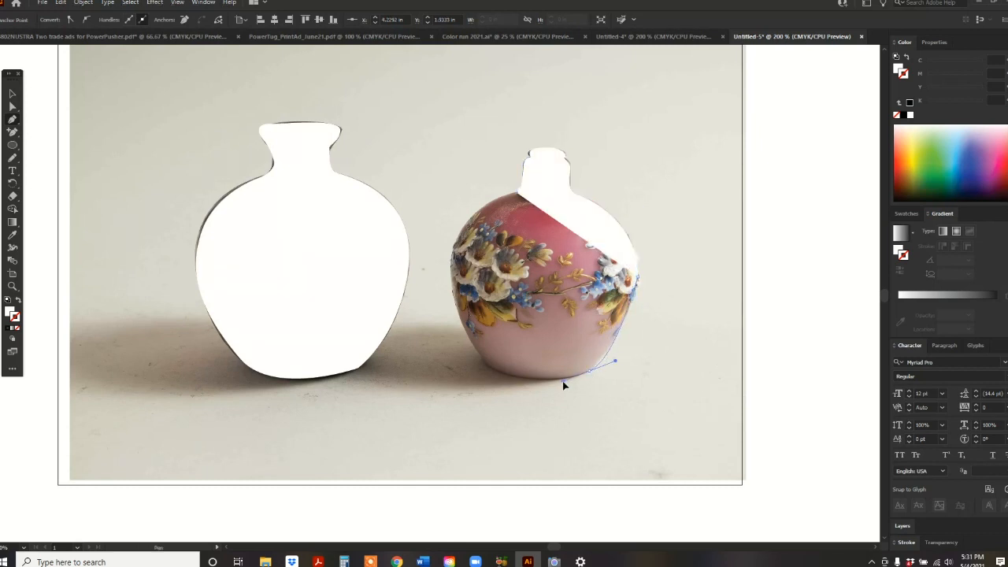
left_click_drag(564, 385, 550, 409)
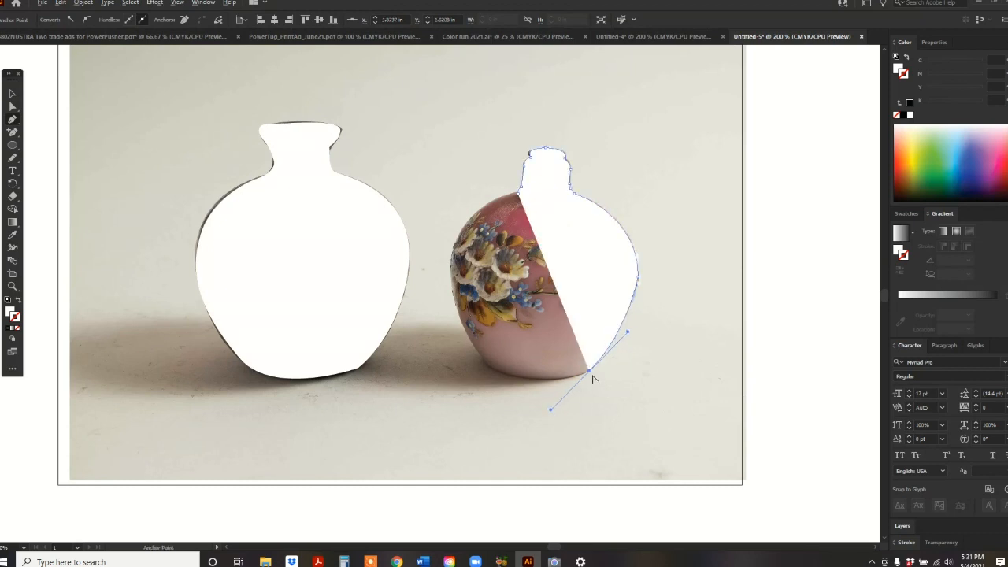
left_click(589, 371)
Trace the pink vase's base and left side, and close the path at its starting anchor point.
left_click_drag(487, 363, 441, 339)
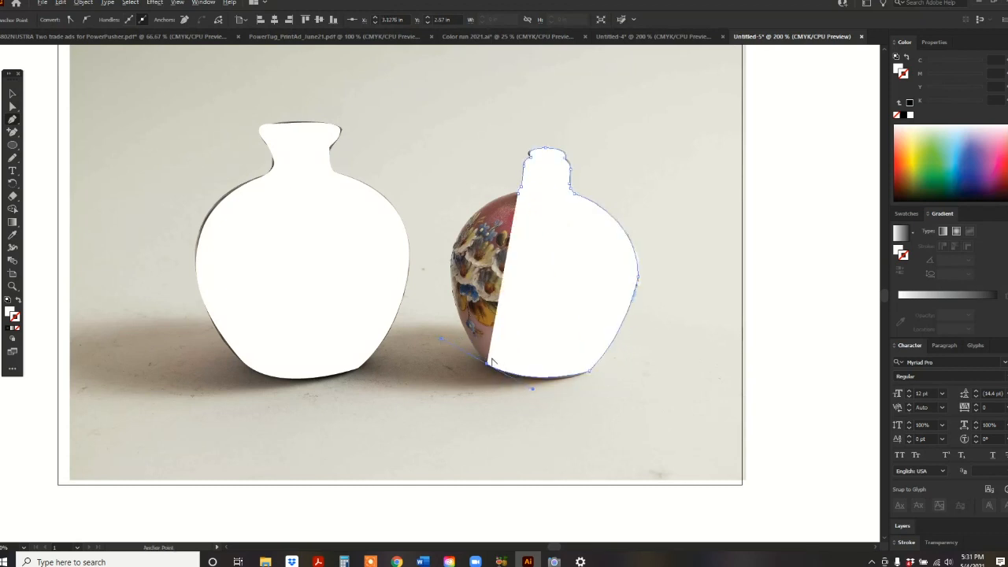
left_click(488, 363)
left_click_drag(454, 223, 456, 196)
left_click(451, 259)
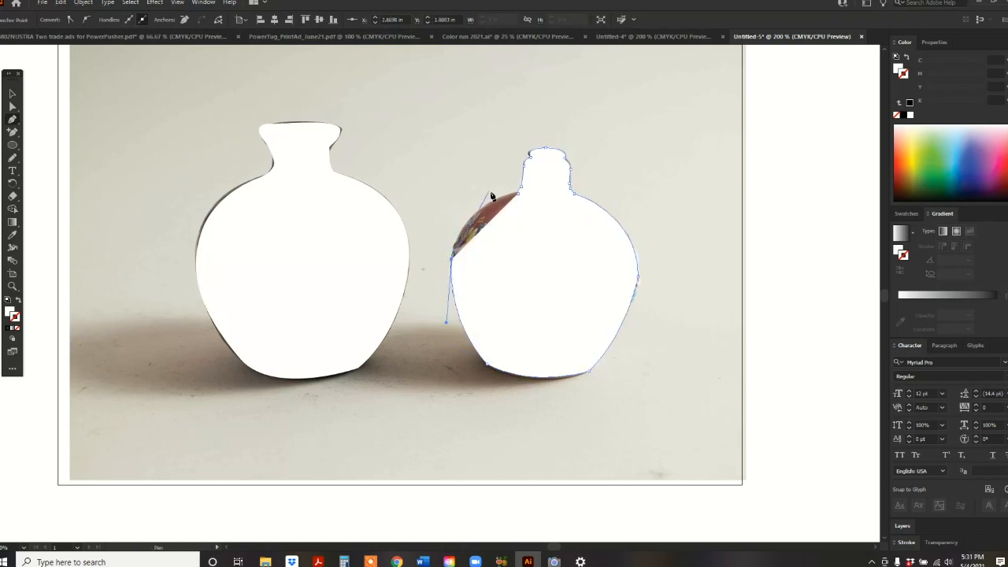
left_click_drag(518, 190, 589, 175)
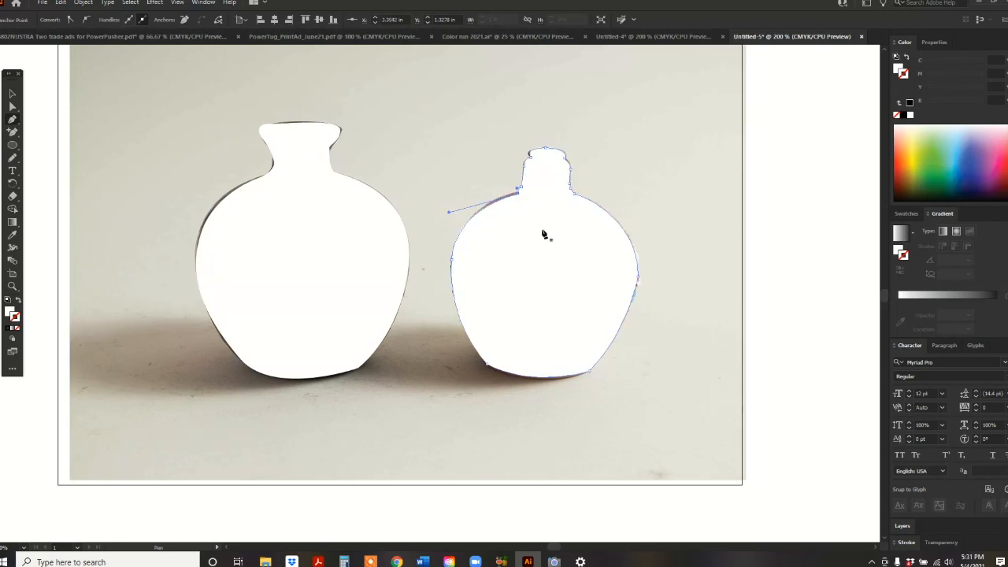
Adjust the anchor point at the pink vase's left shoulder, where the body outline meets the neck.
left_click(12, 106)
left_click(556, 252)
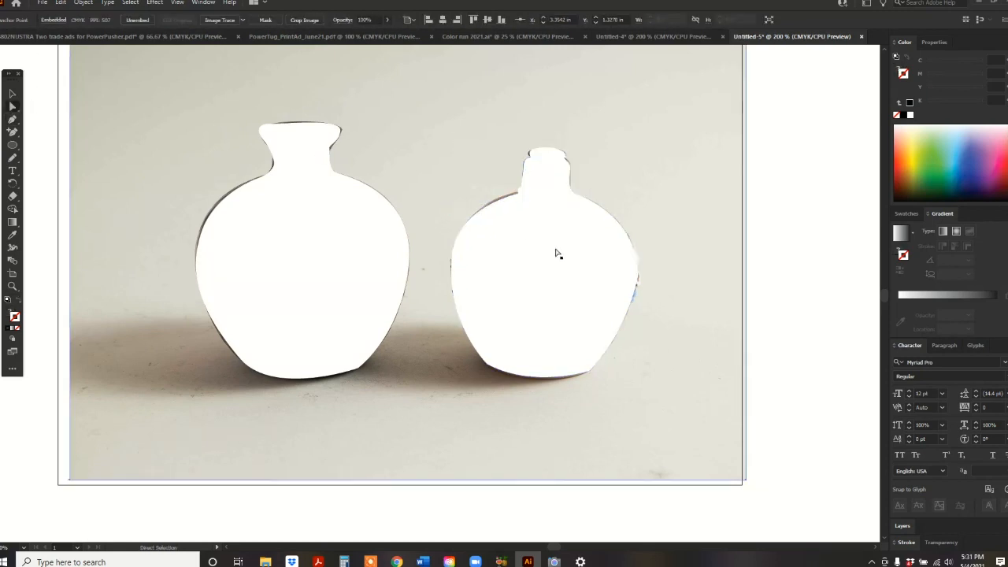
left_click(518, 192)
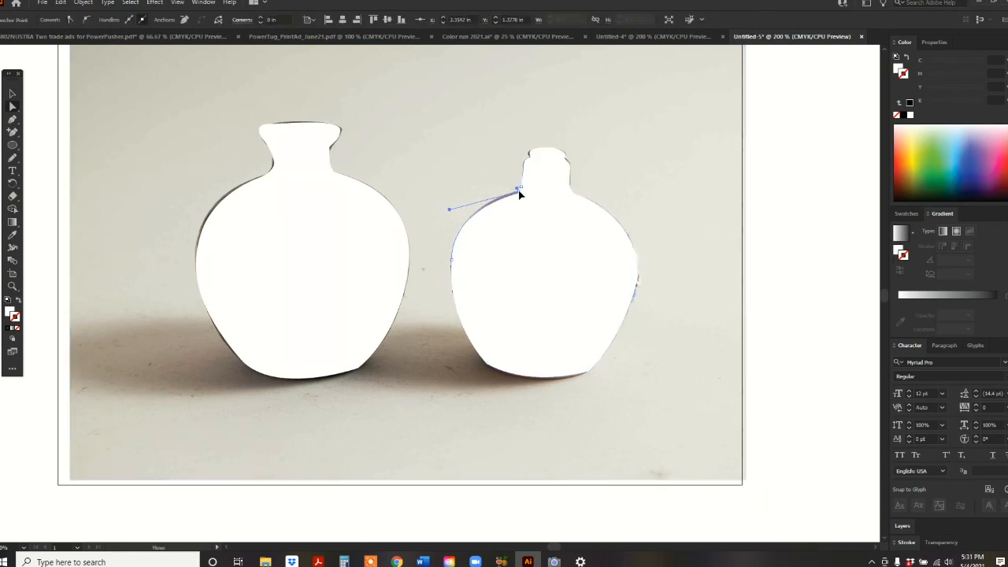
left_click_drag(519, 190, 519, 192)
left_click(13, 94)
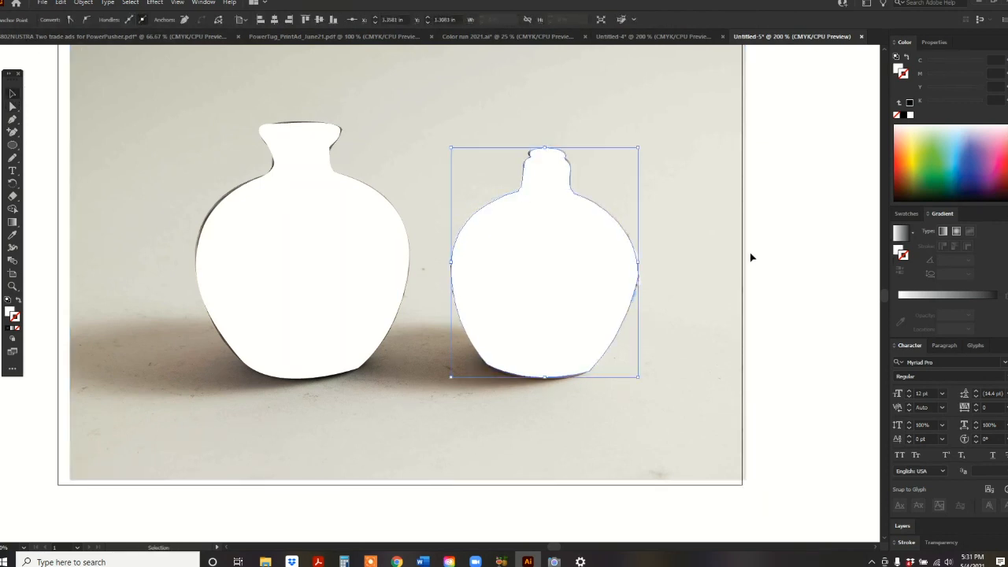
left_click(749, 256)
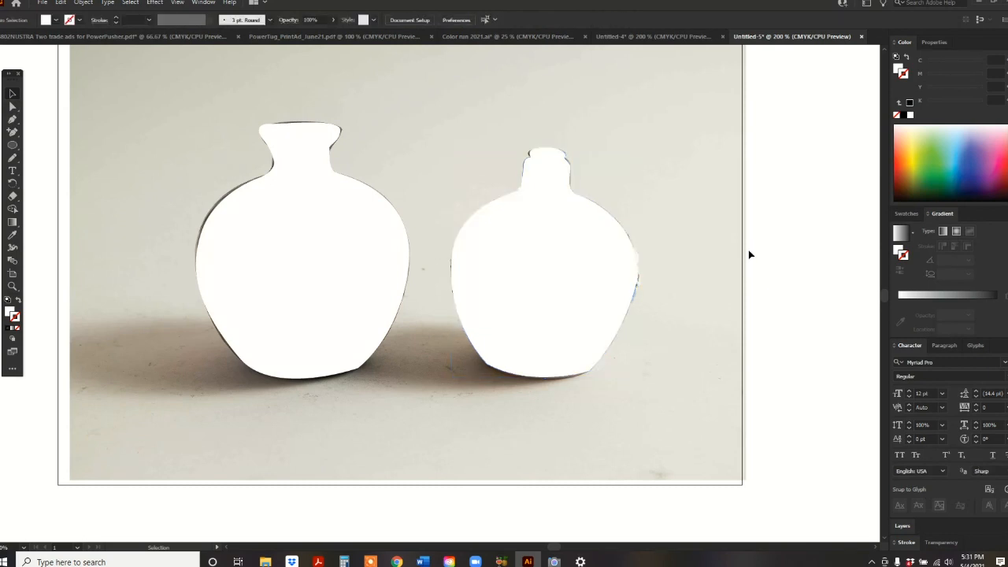
Combine the purple and pink vase outlines into a single compound path.
left_click(301, 267)
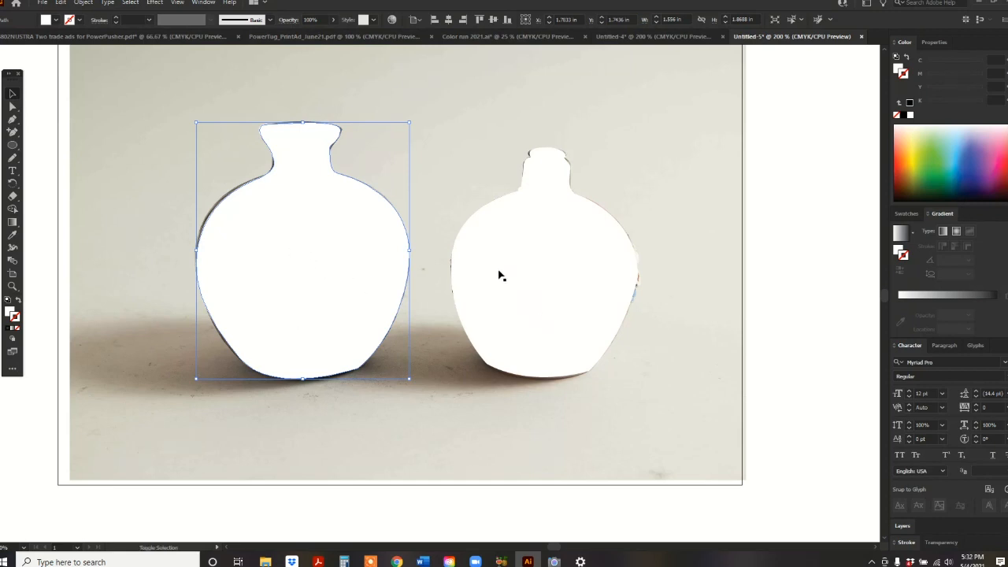
left_click(526, 334, "shift")
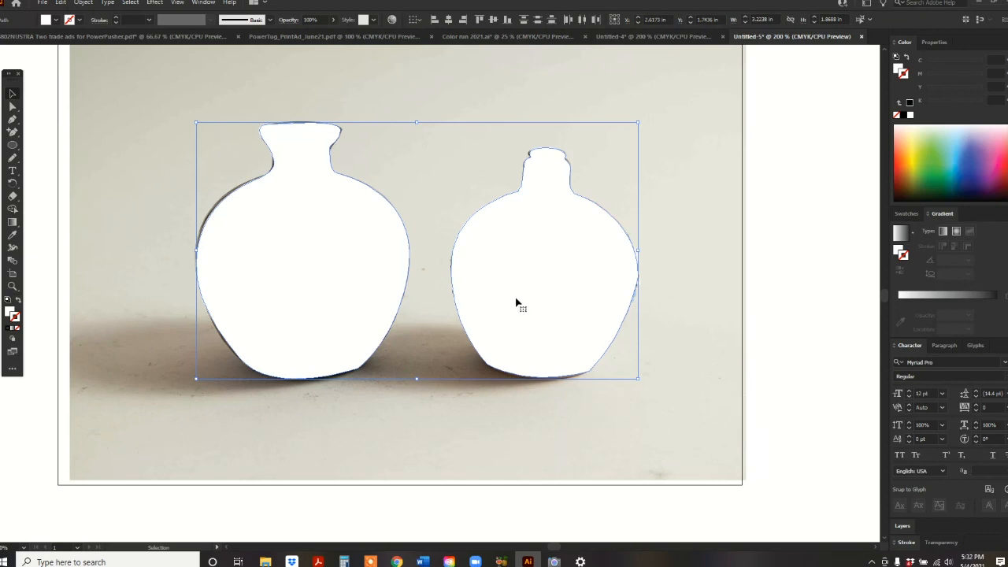
left_click(84, 3)
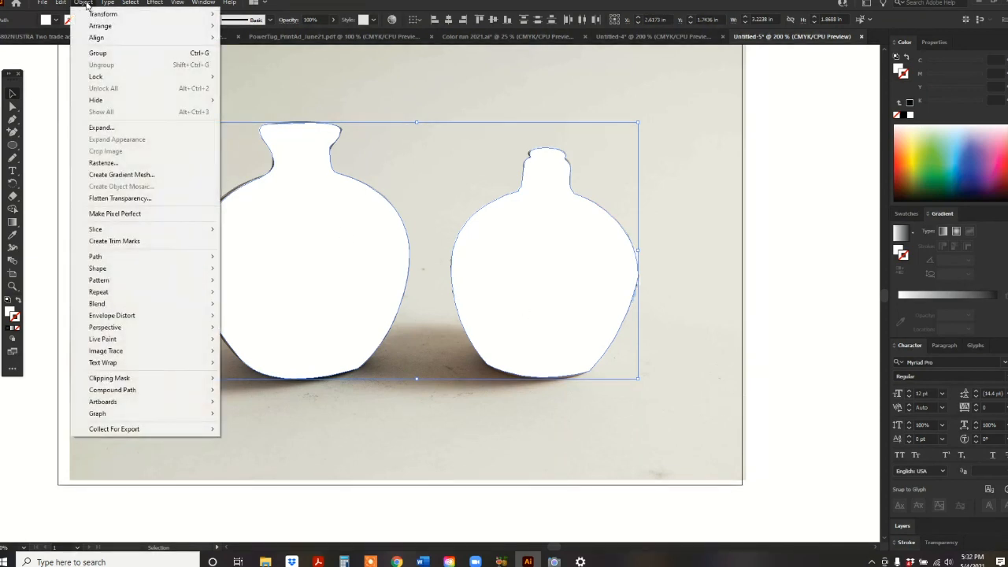
mouse_move(136, 392)
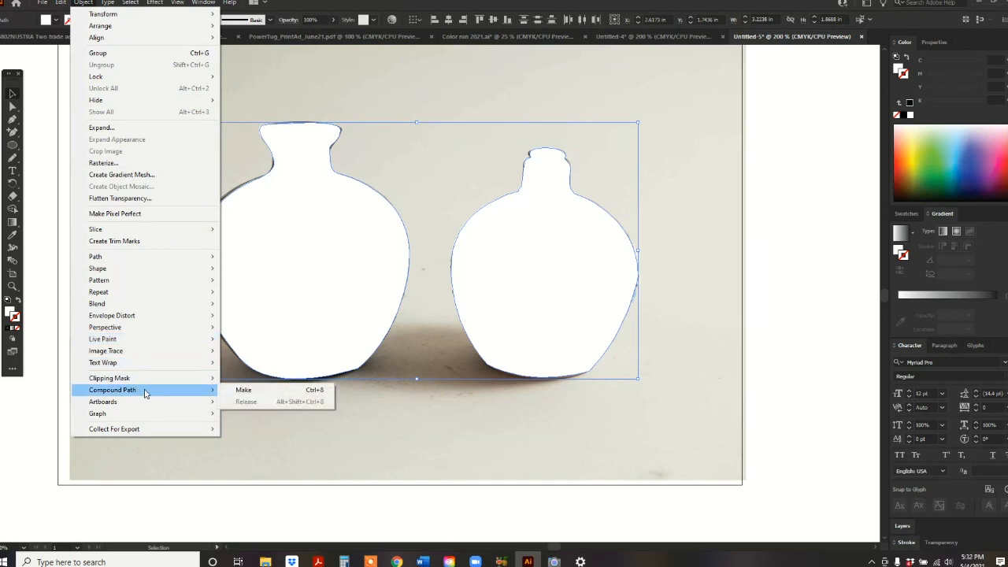
left_click(242, 390)
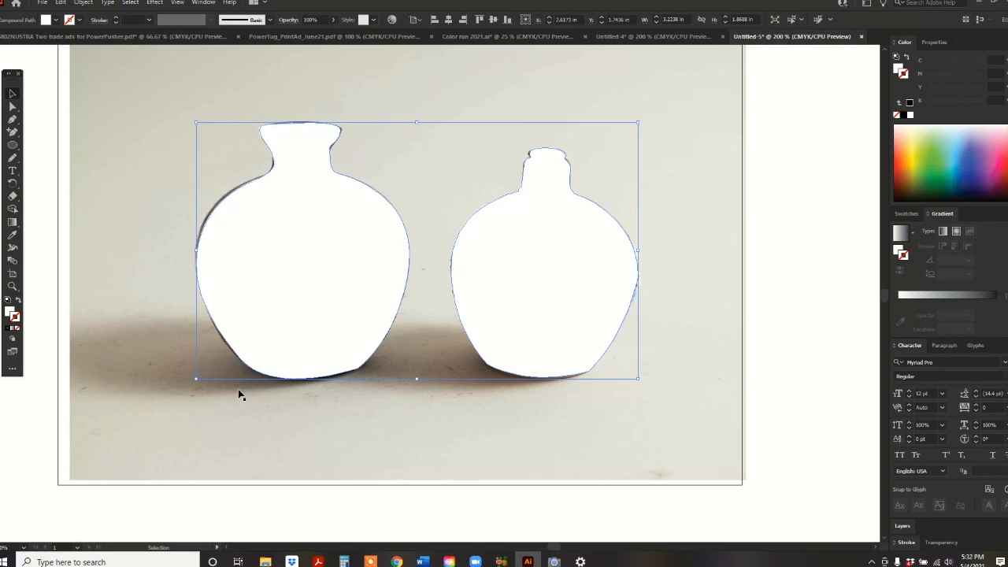
left_click(798, 350)
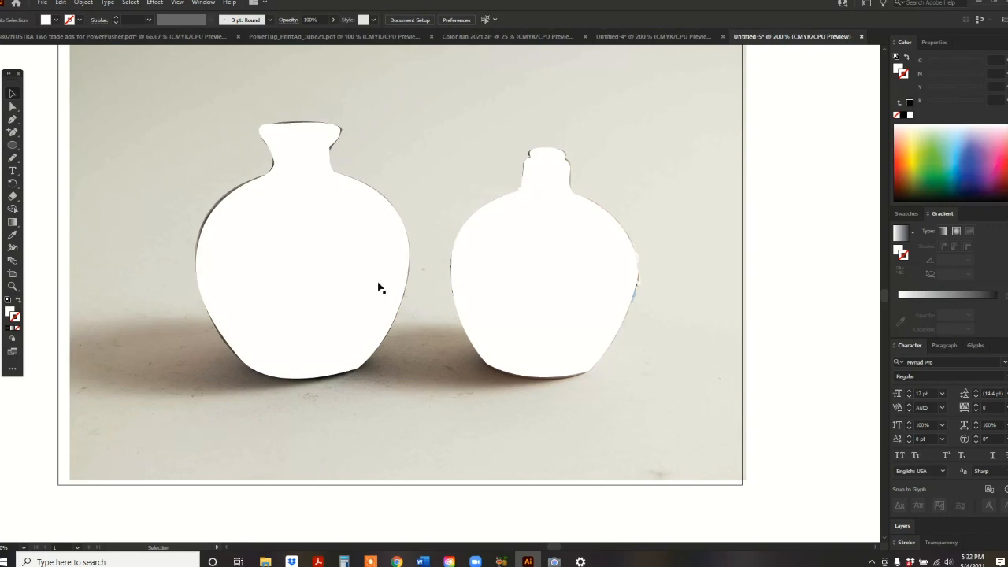
Make a clipping mask from the compound vase path and the photo to remove the background around both vases.
left_click(306, 247)
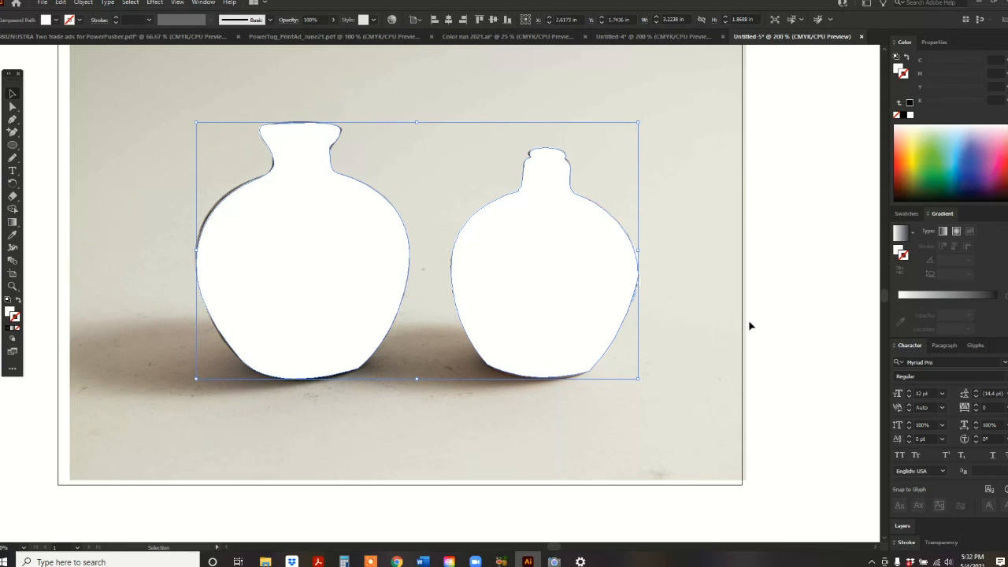
left_click(742, 260)
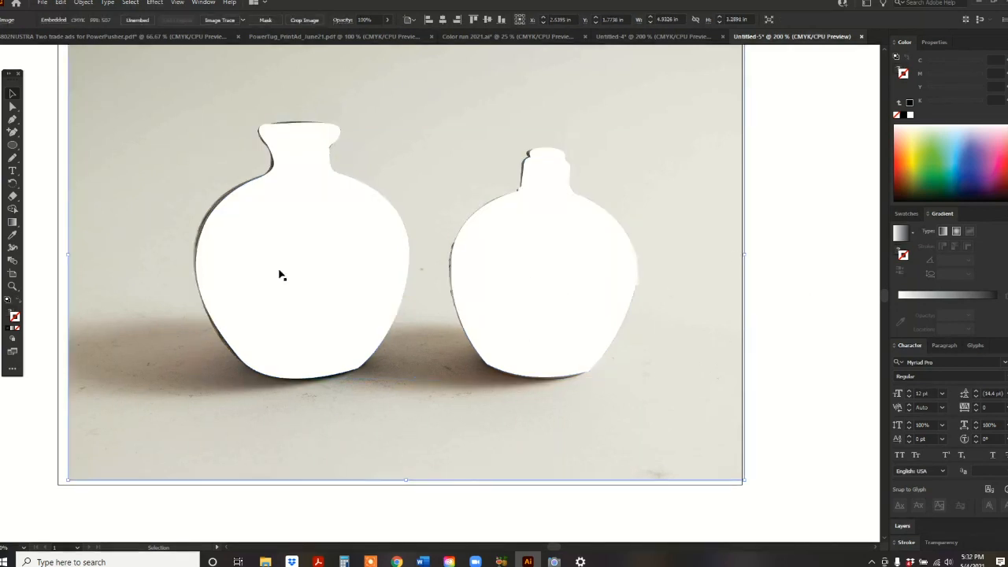
left_click(335, 290)
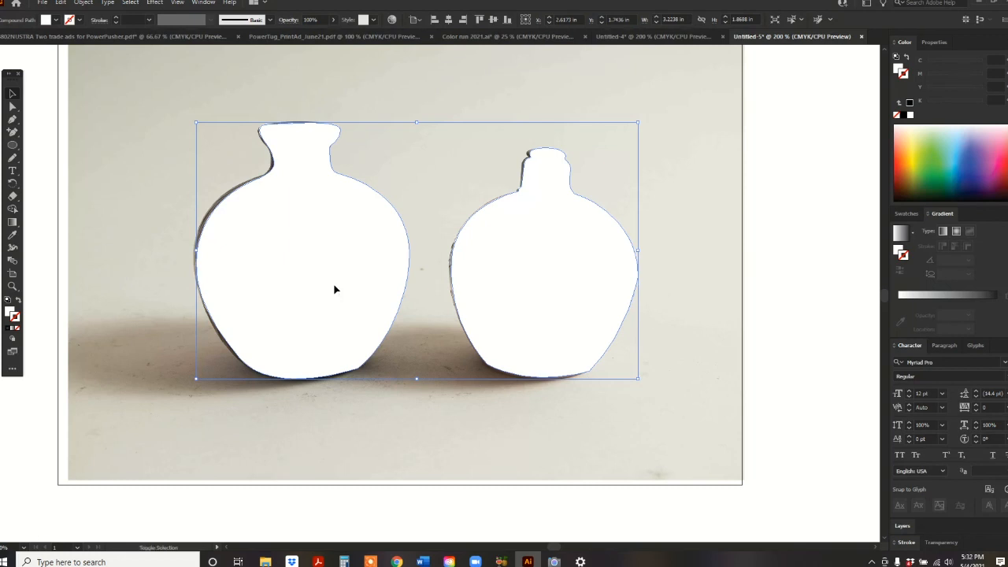
left_click(142, 245, "shift")
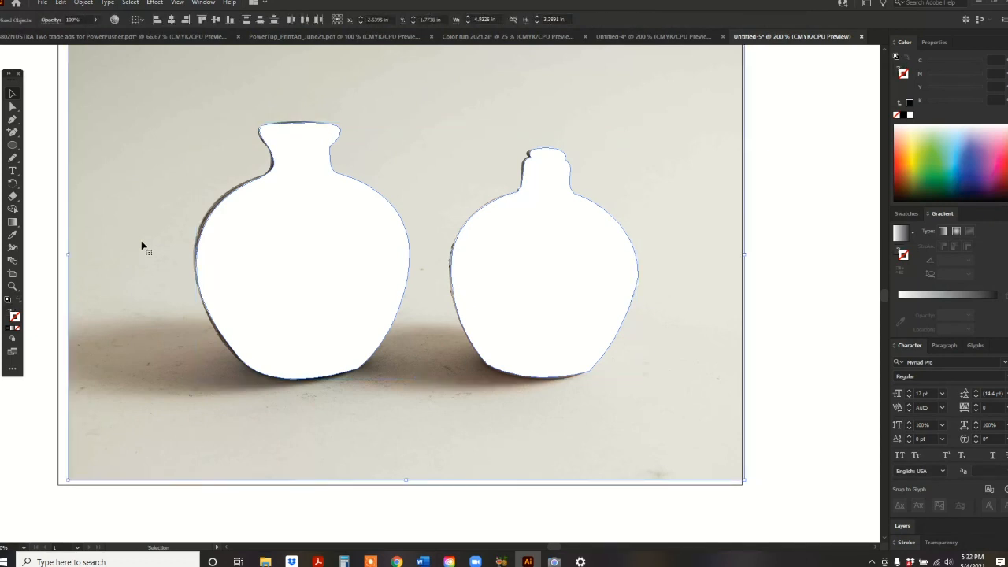
left_click(84, 4)
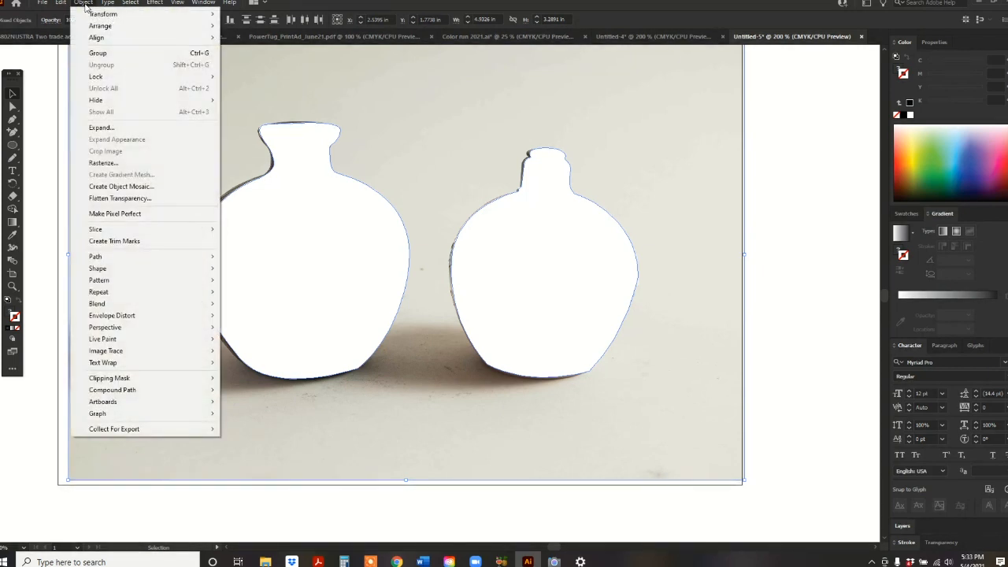
mouse_move(120, 379)
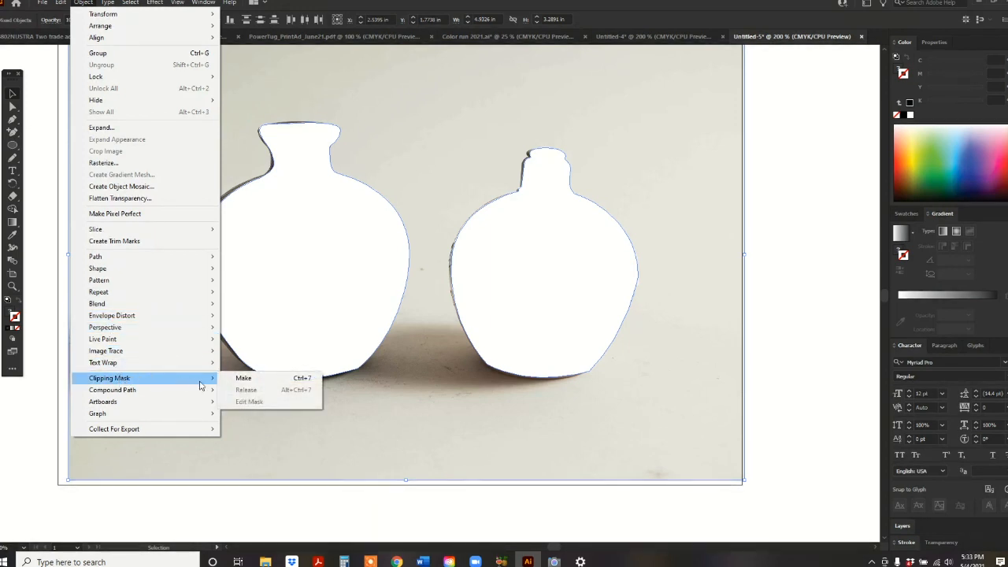
left_click(236, 381)
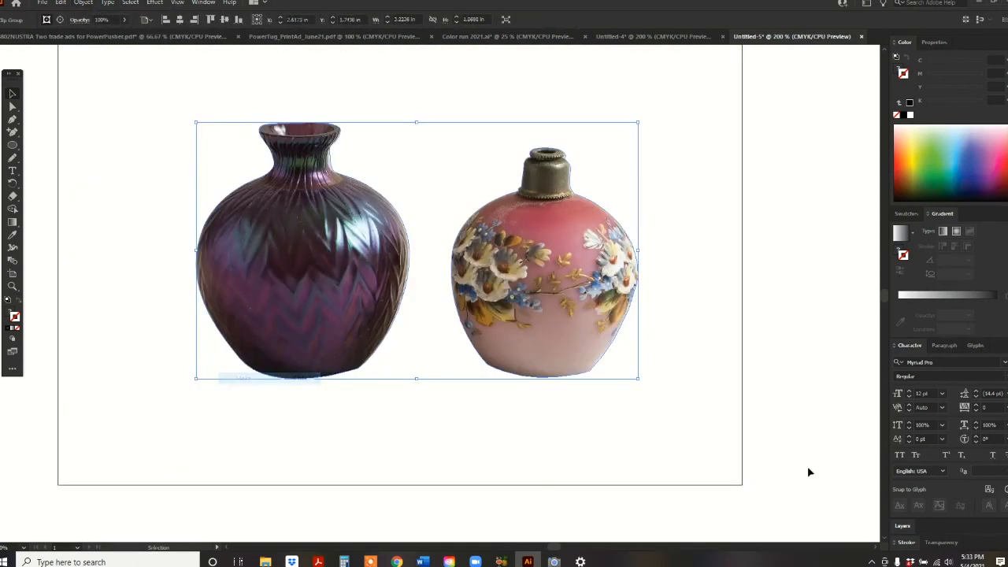
left_click(791, 403)
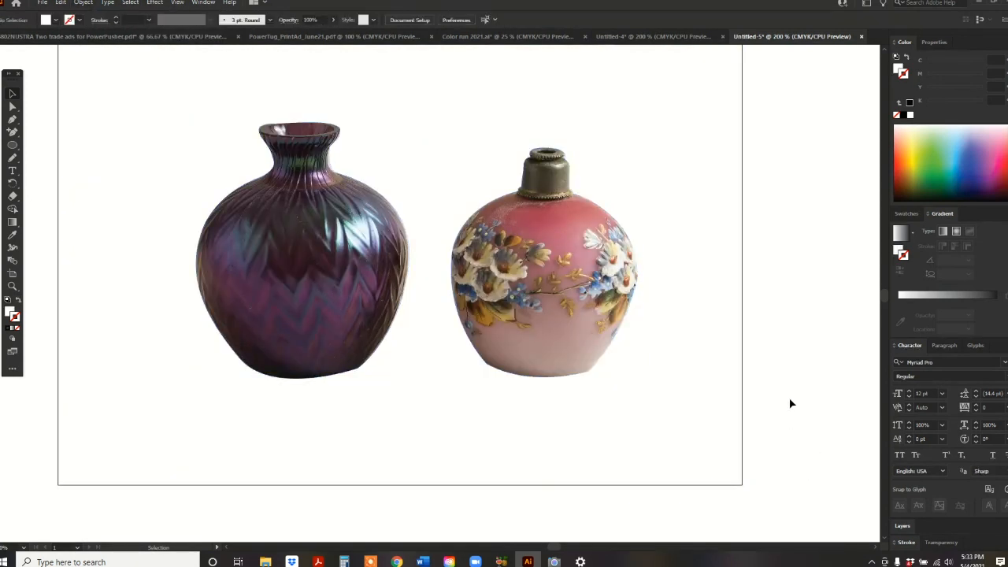